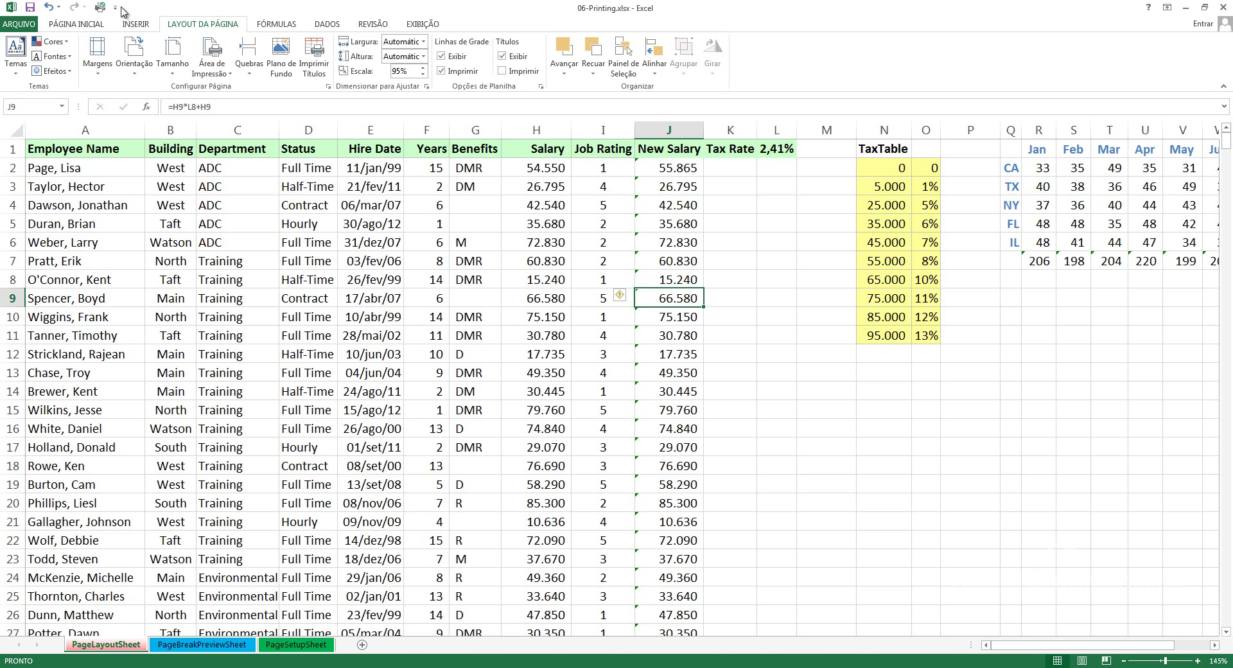
Step: Add Print Preview and Print to the Quick Access Toolbar and preview 06-Printing.xlsx
right_click(100, 8)
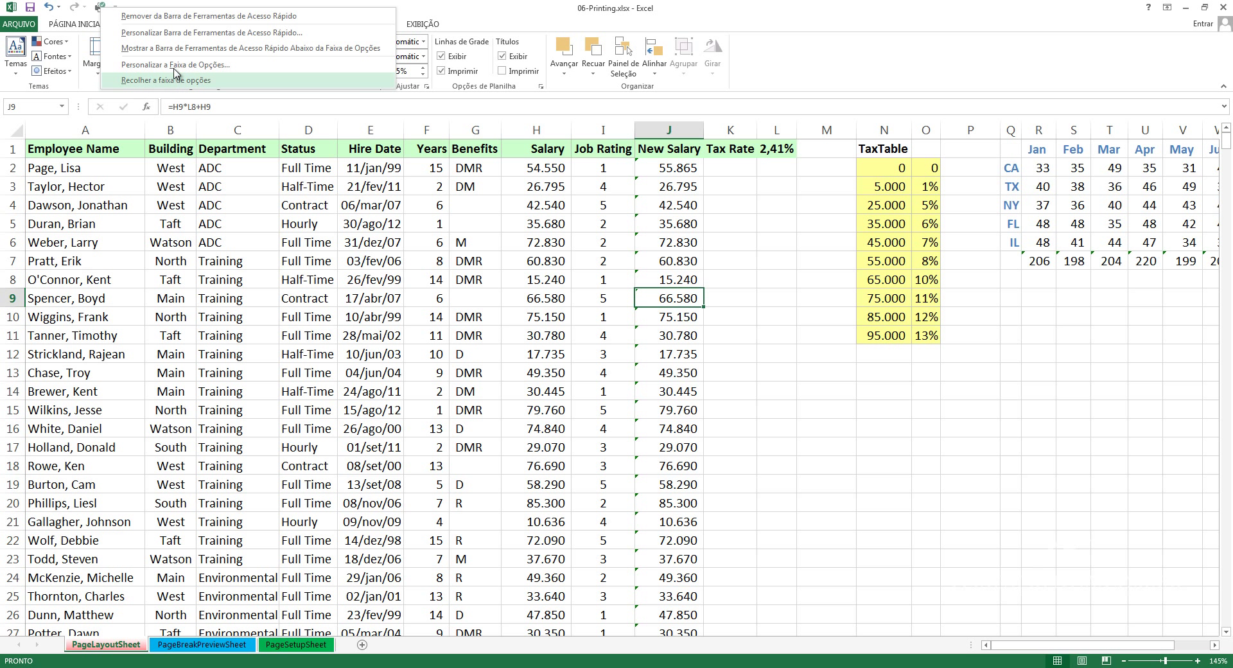
key("Escape")
left_click(97, 7)
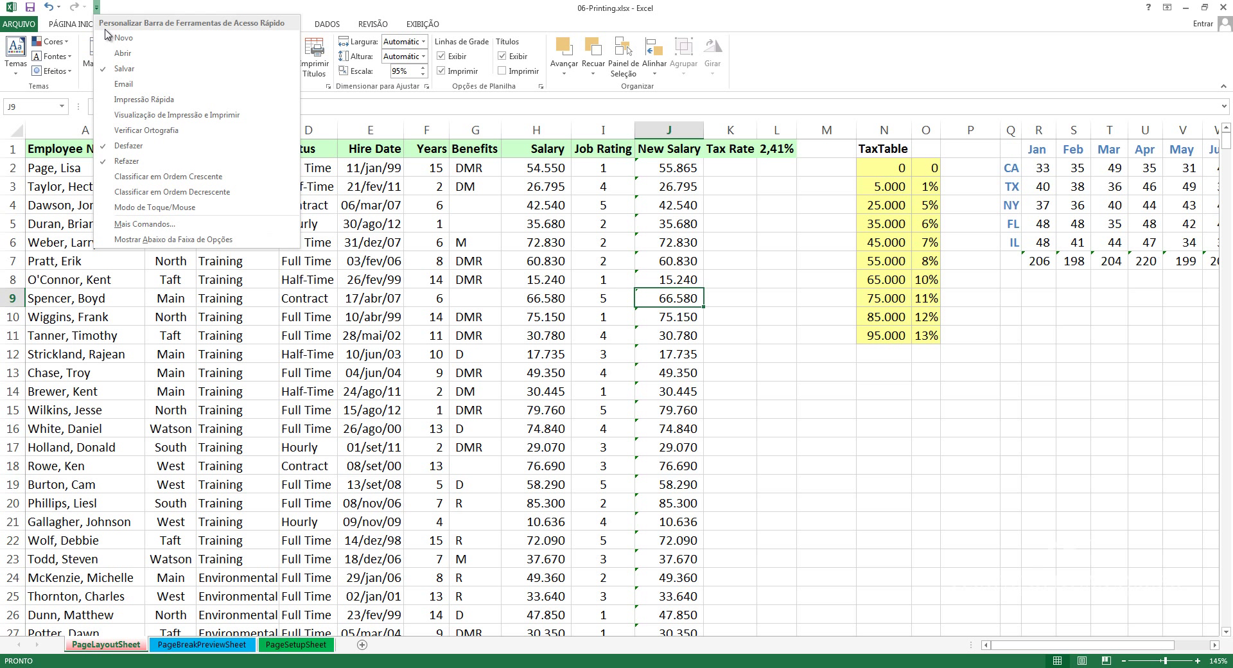
left_click(201, 116)
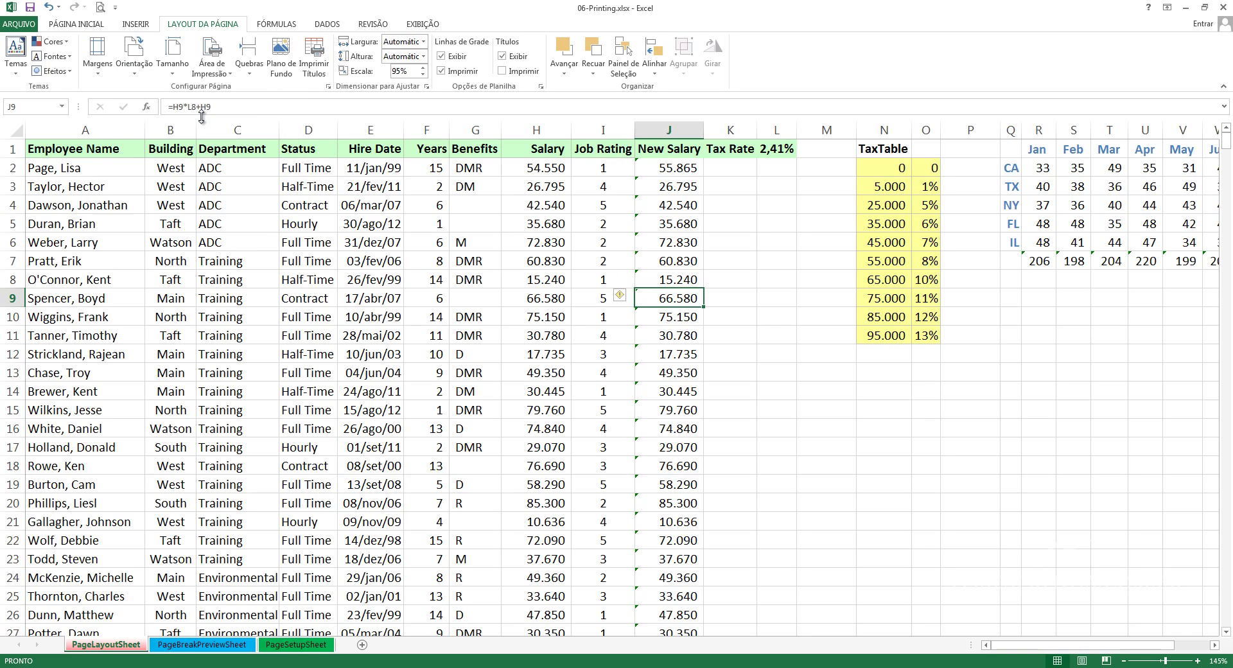
left_click(100, 9)
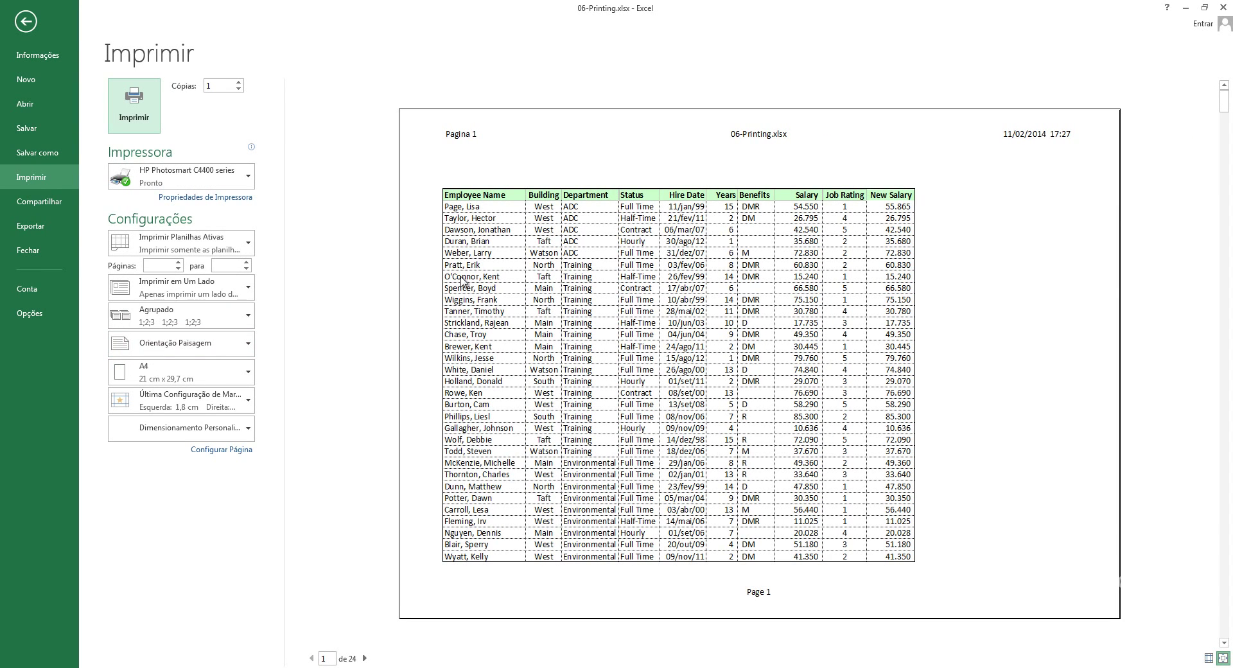
Step: Switch the printout to portrait orientation, browse the 32-page preview, and return to the worksheet
left_click(212, 345)
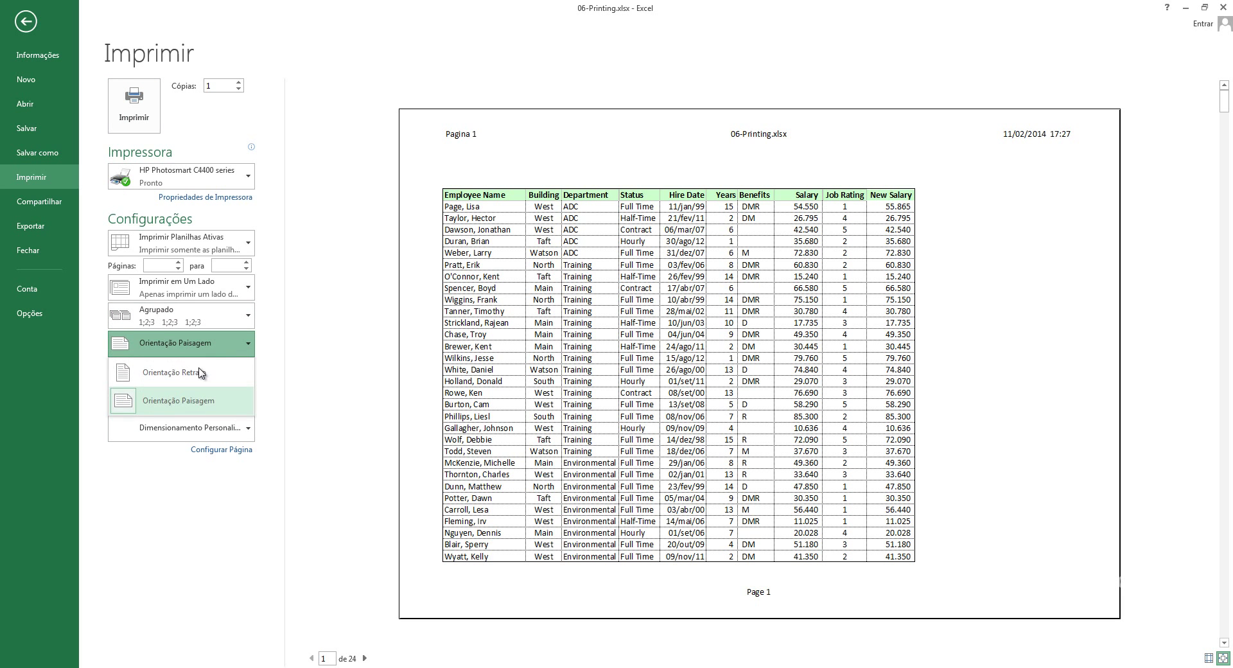
left_click(174, 376)
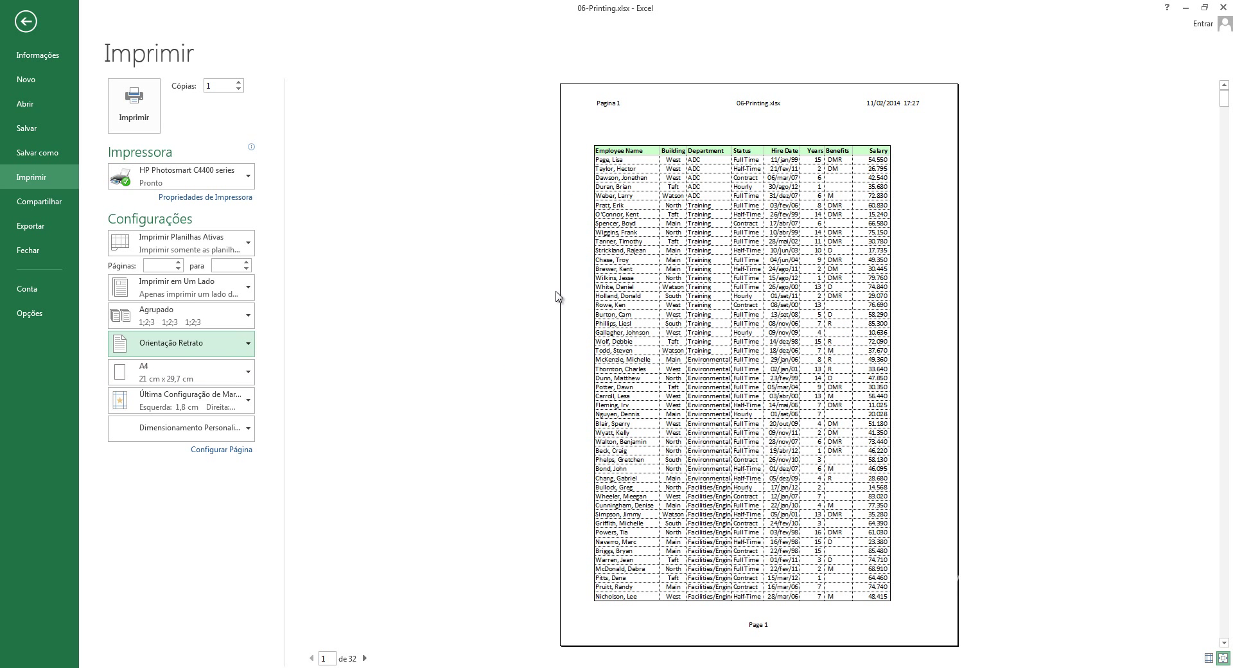
scroll(709, 370, "down", 3)
scroll(709, 370, "down", 3)
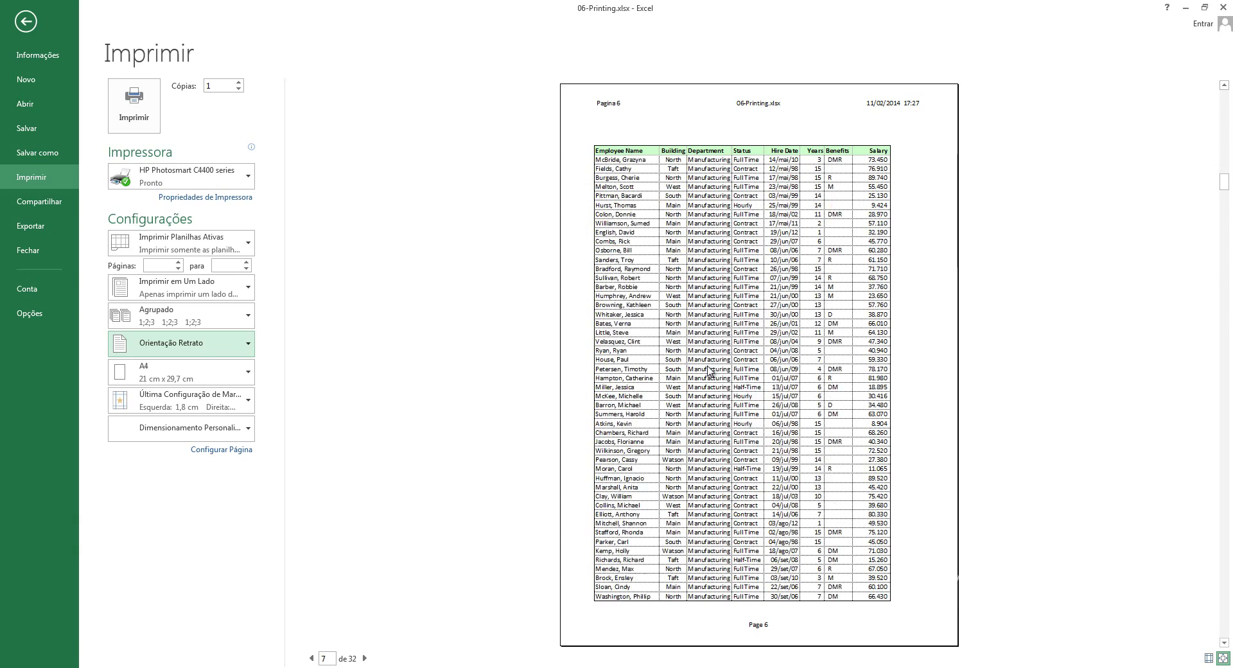
scroll(709, 370, "down", 3)
scroll(709, 370, "down", 3)
scroll(709, 370, "down", 3)
scroll(709, 370, "down", 2)
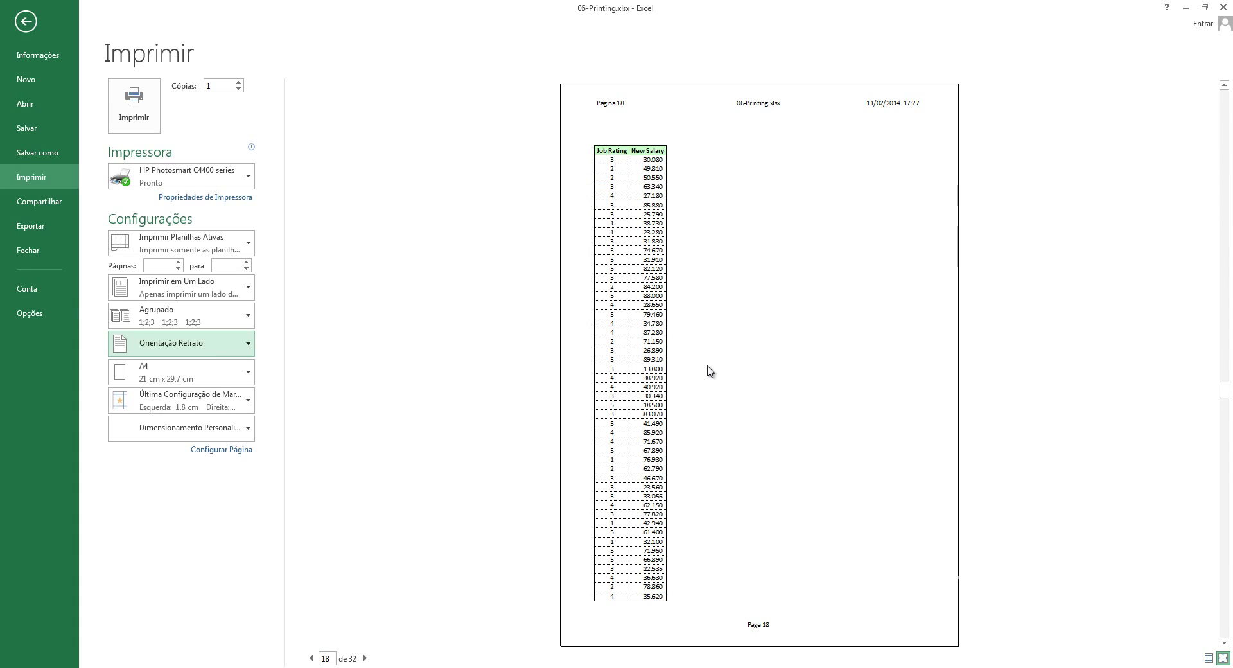
scroll(625, 443, "up", 1)
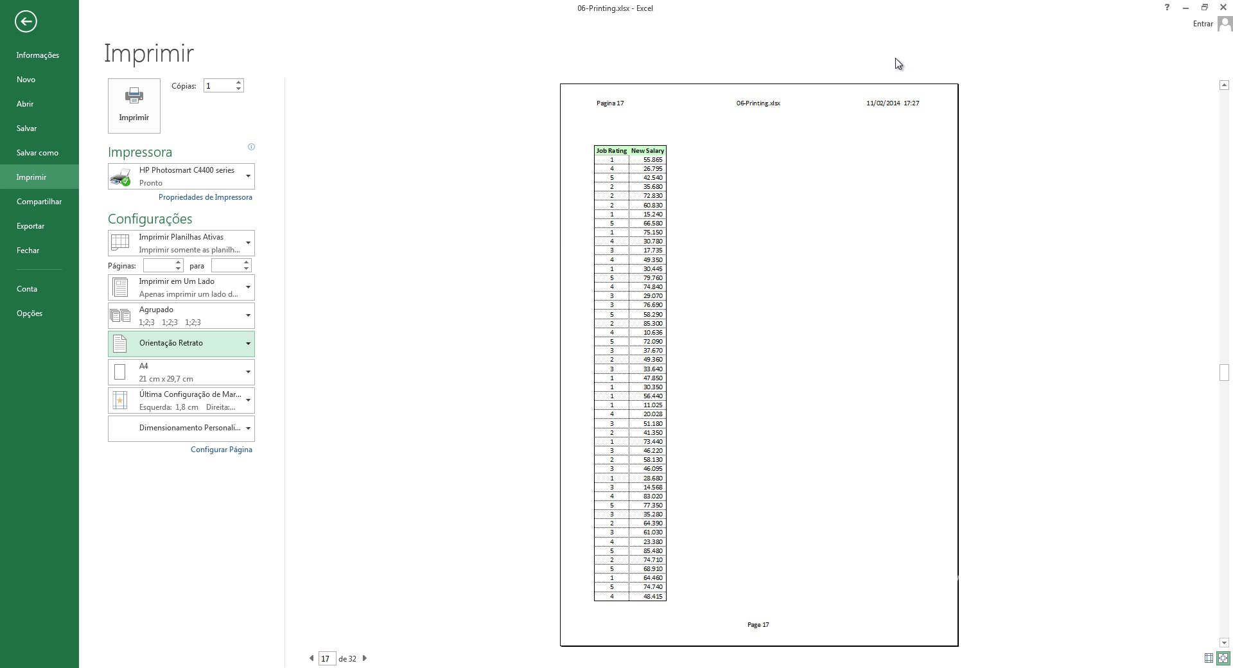
left_click(25, 21)
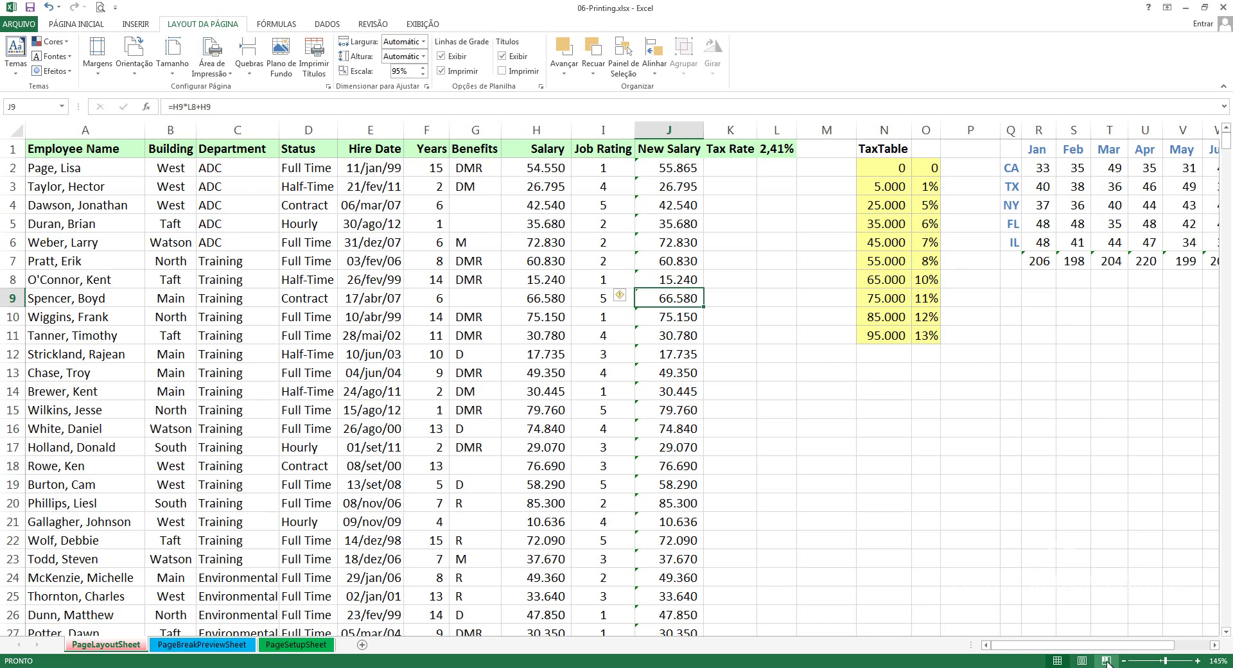
Step: Show the sheet in page break preview and zoom in to about 130%
left_click(1106, 661)
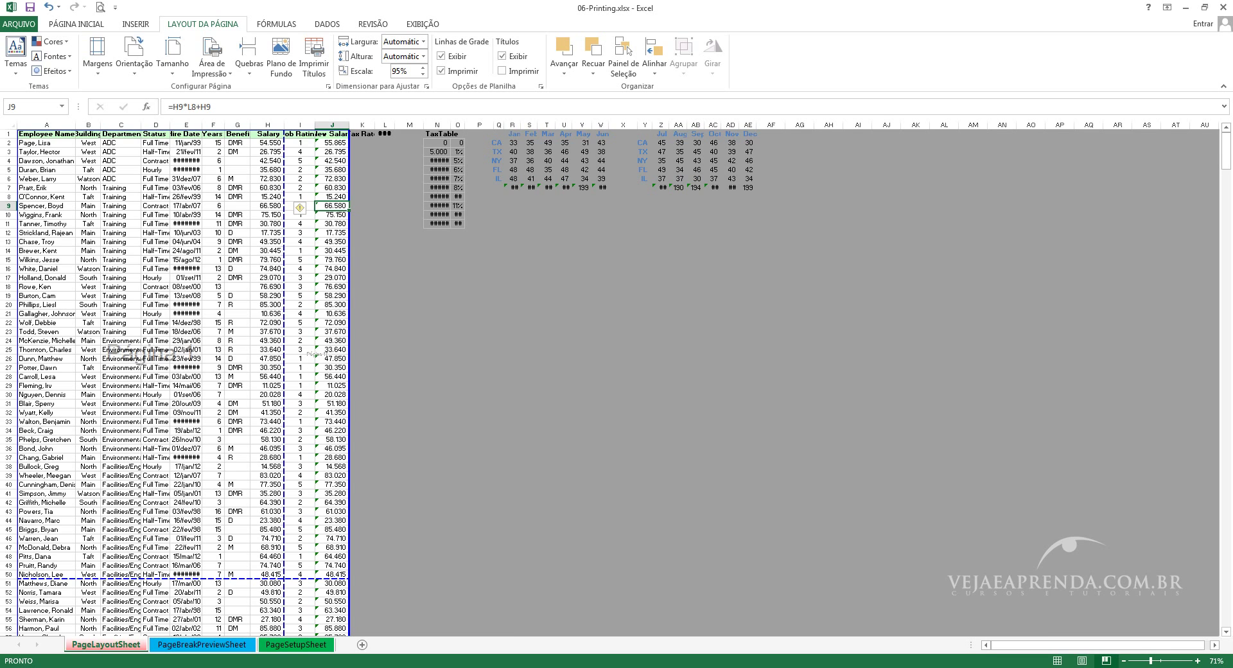
left_click_drag(1151, 660, 1149, 661)
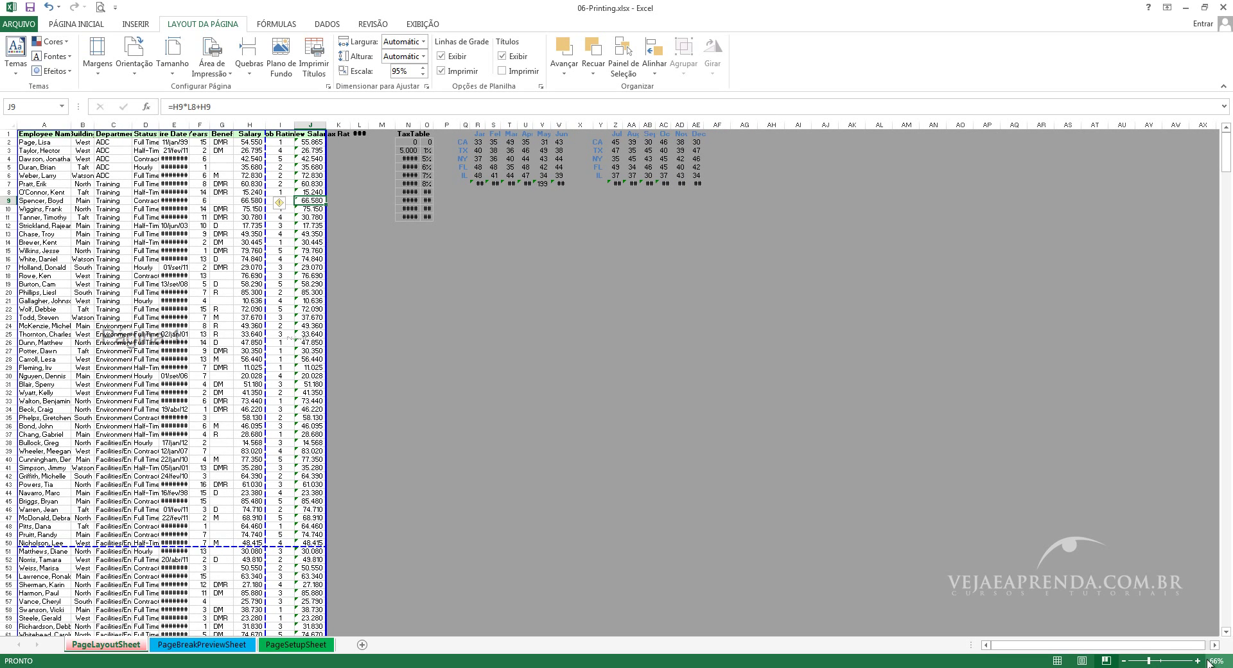
left_click(1197, 661)
left_click(1198, 661)
left_click(1198, 661)
left_click(1198, 661)
left_click(1197, 660)
double_click(1198, 661)
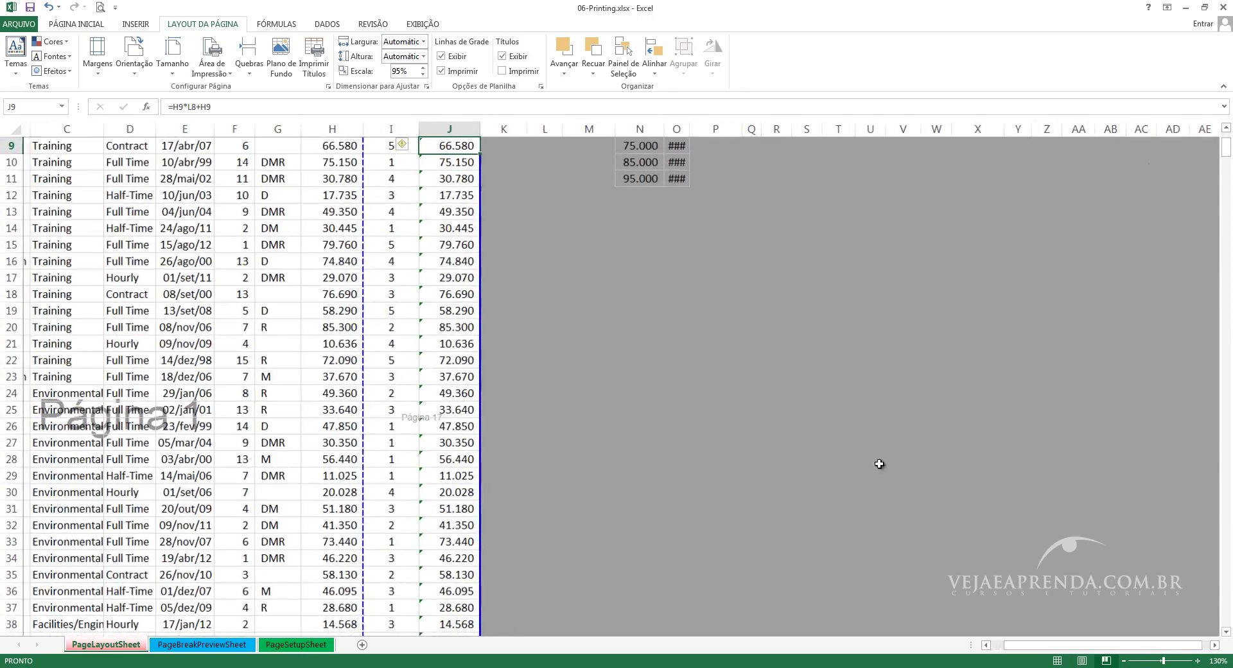
Step: Scroll through the page break preview to see where the salary data splits into pages
scroll(439, 258, "up", 1)
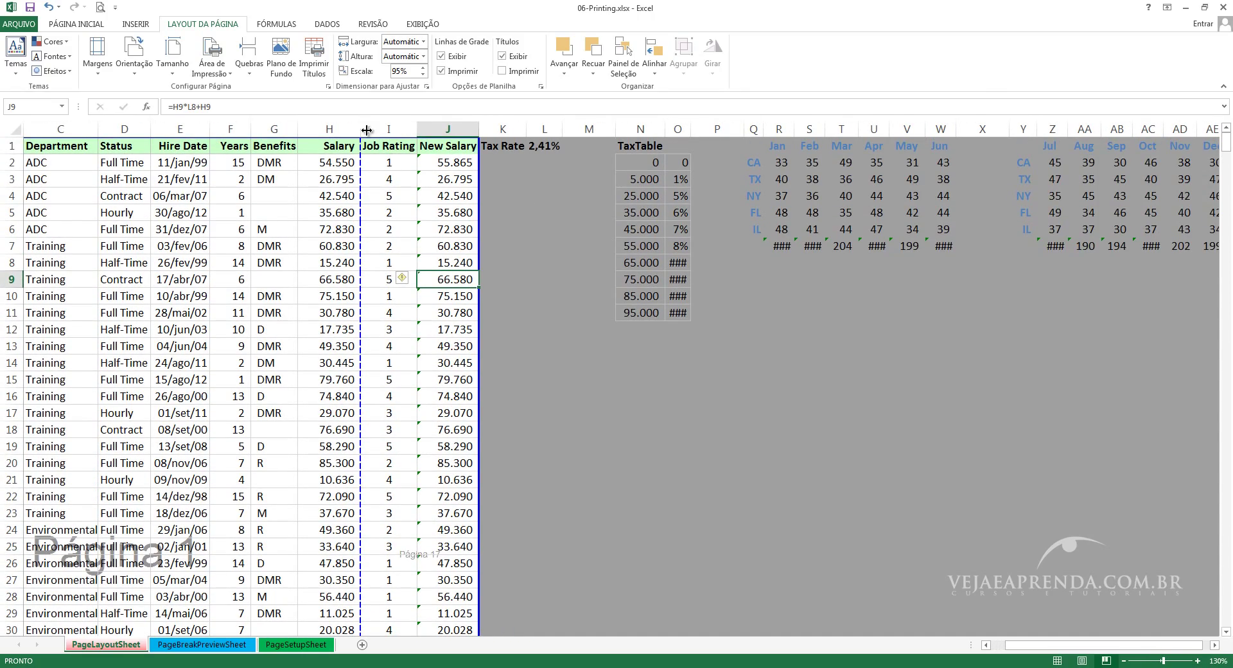
scroll(440, 308, "down", 2)
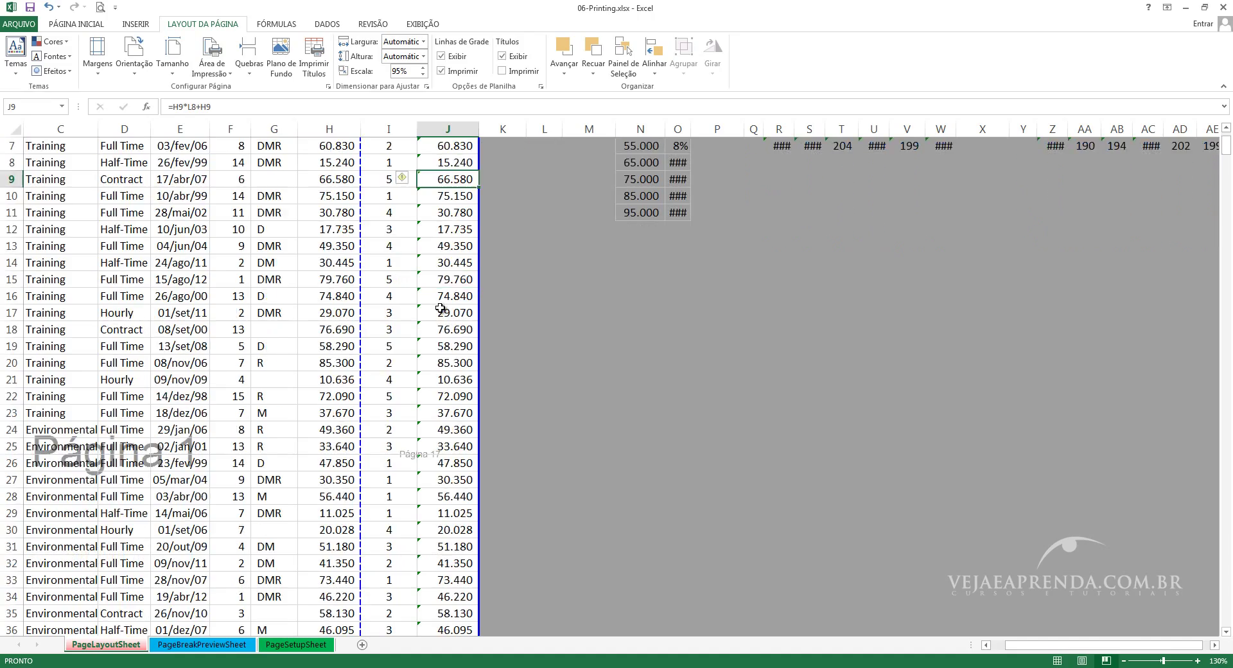
scroll(440, 309, "down", 3)
scroll(441, 309, "up", 2)
scroll(441, 309, "up", 3)
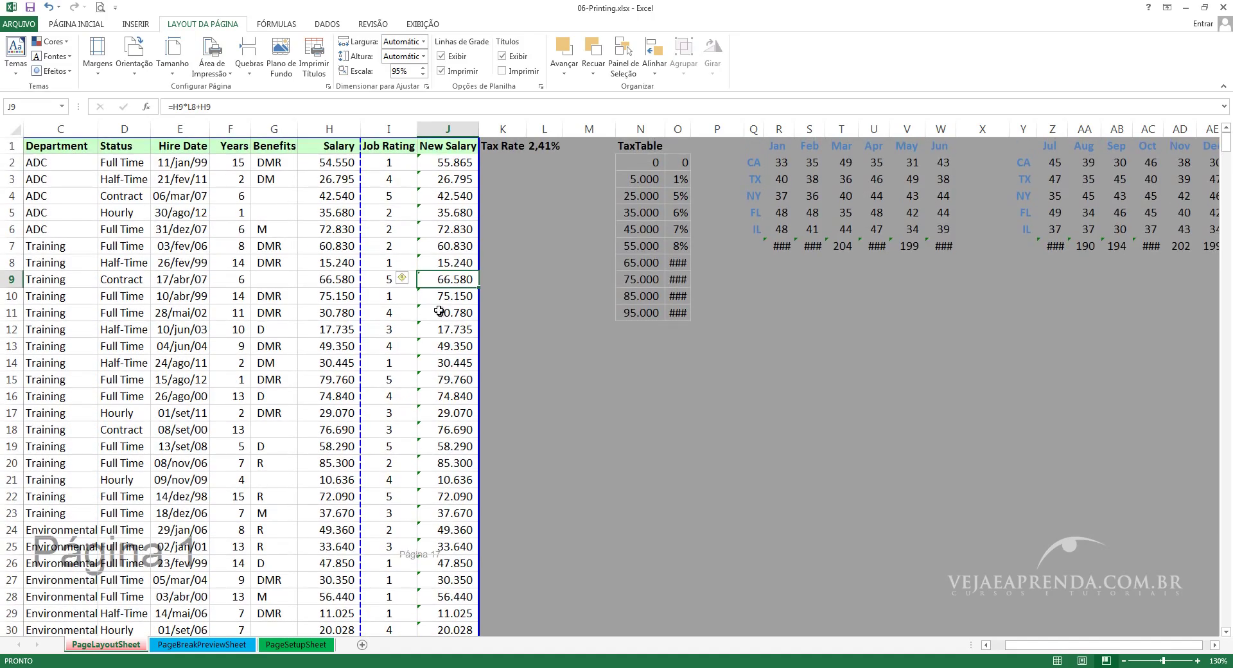
scroll(428, 349, "down", 4)
scroll(428, 349, "down", 3)
scroll(426, 349, "down", 3)
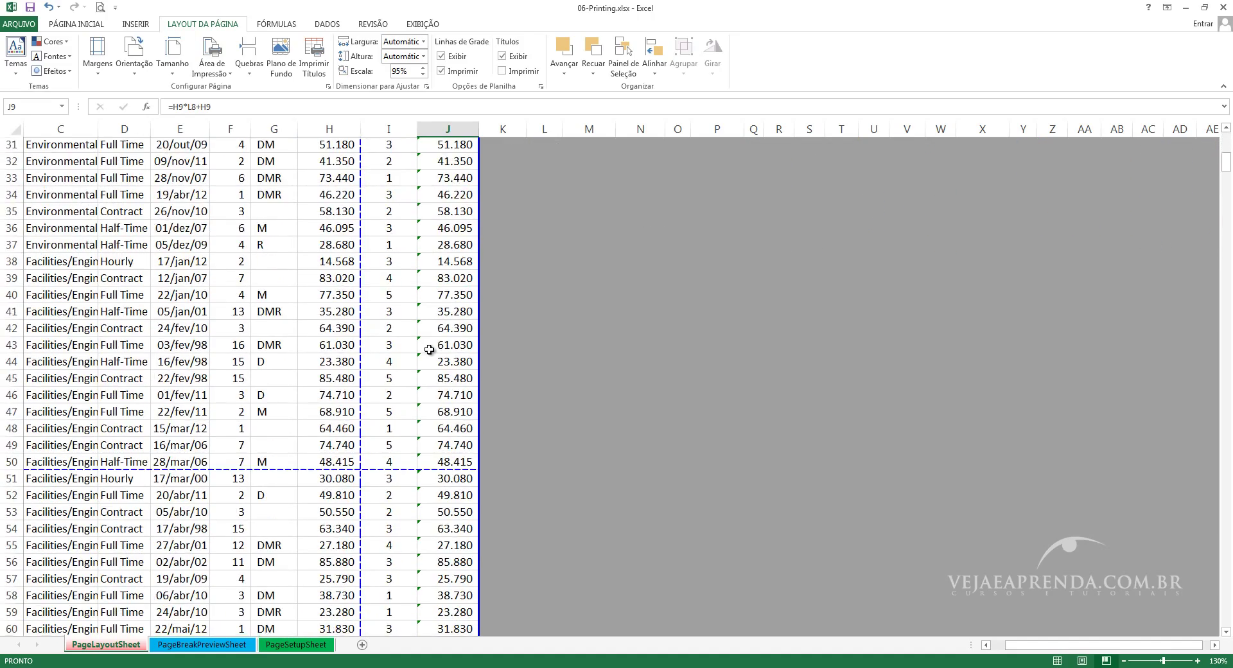
scroll(423, 348, "down", 2)
scroll(423, 348, "up", 4)
scroll(422, 346, "up", 4)
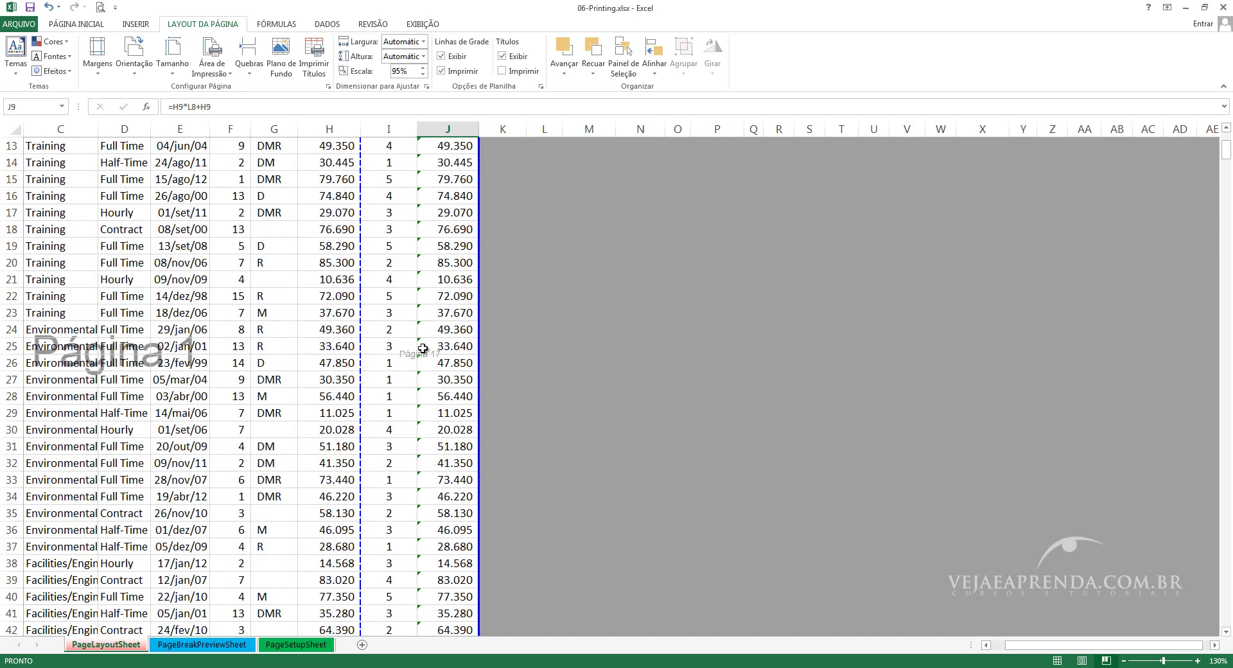
scroll(421, 347, "up", 4)
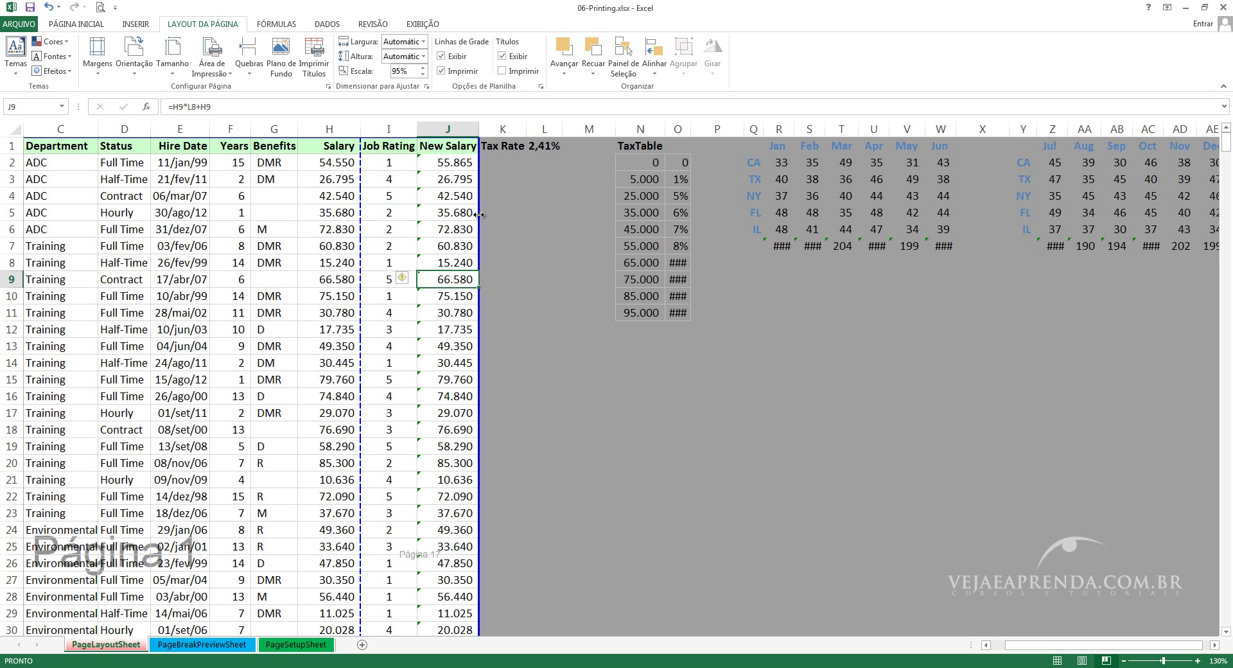
Step: Drag the page break between columns H and I onto column J's edge, scaling the printout to 84%
mouse_move(479, 214)
left_mouse_down()
mouse_move(578, 223)
mouse_move(472, 204)
mouse_move(624, 211)
mouse_move(479, 210)
left_mouse_up()
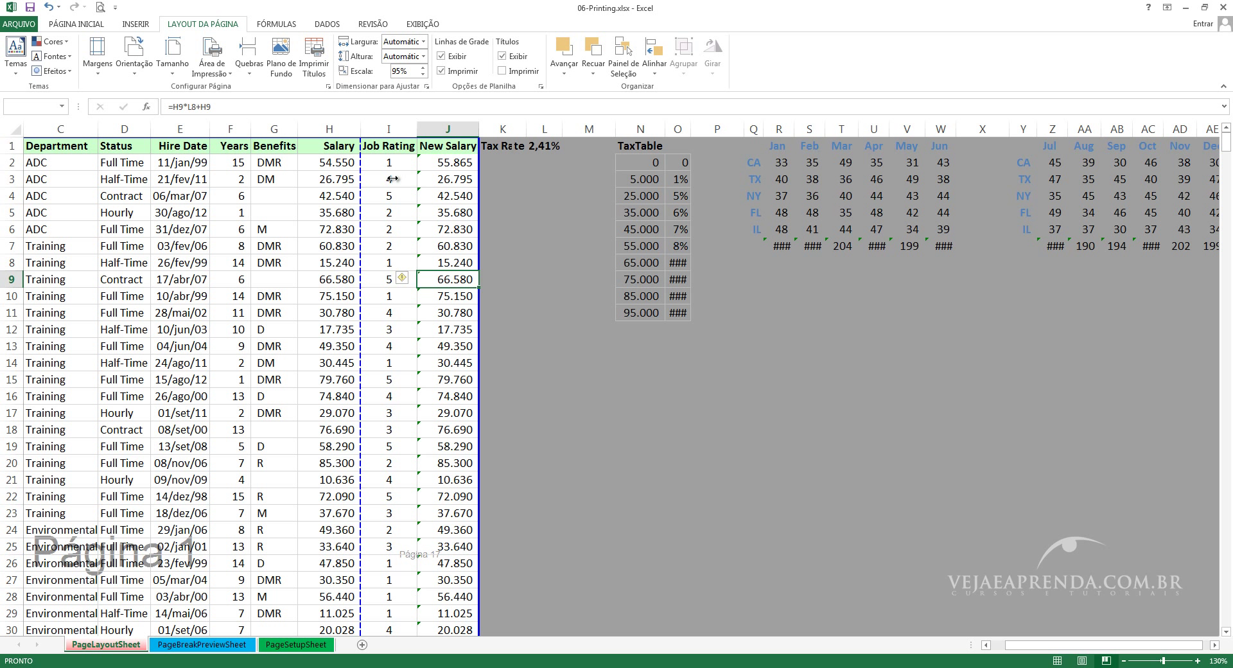
left_click_drag(393, 179, 479, 183)
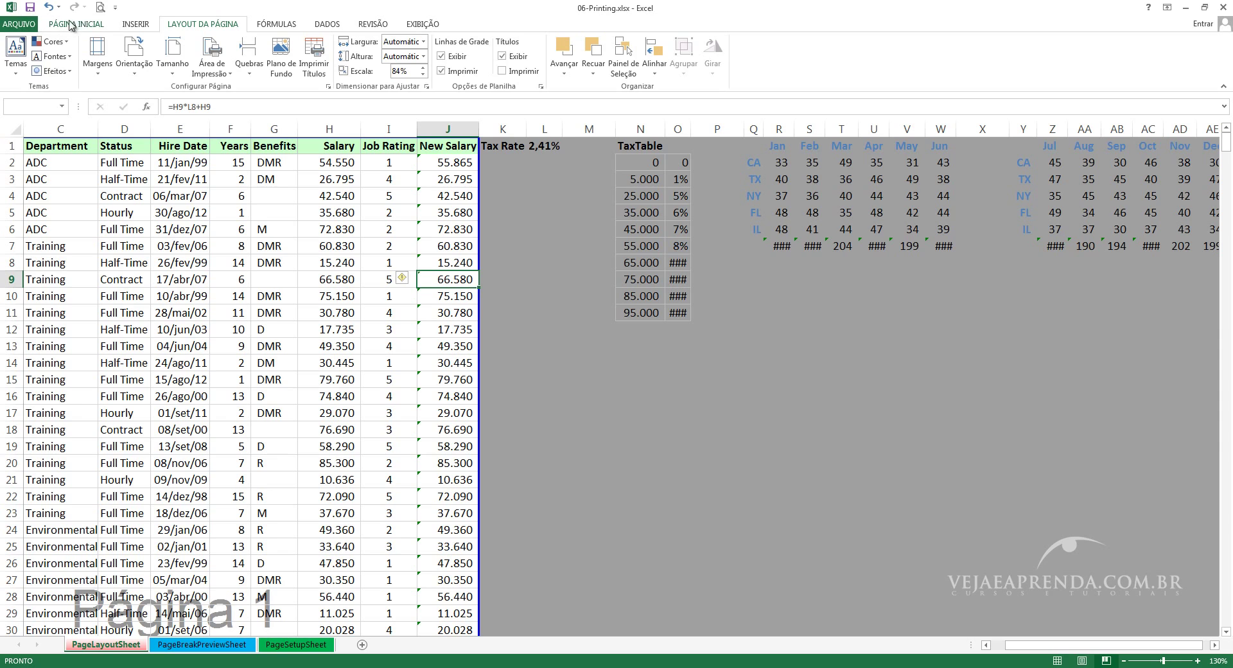
Step: Apply Narrow margins in print preview for 13 pages, then open Custom Margins in Page Setup
left_click(100, 8)
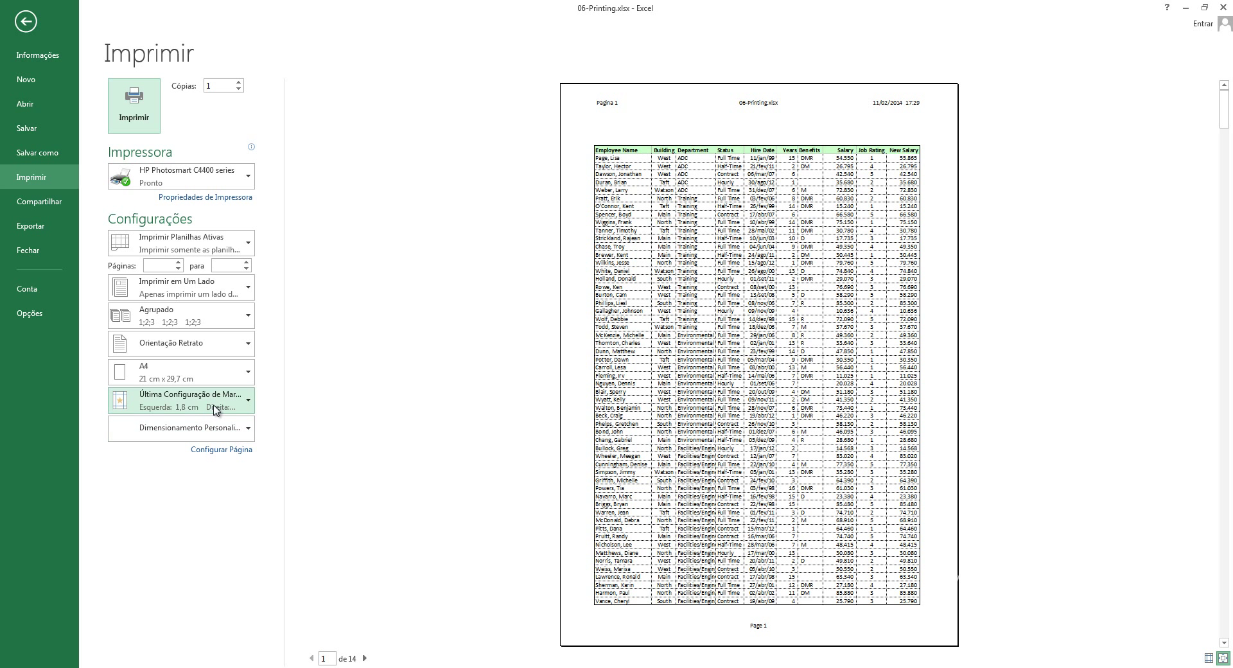
left_click(245, 406)
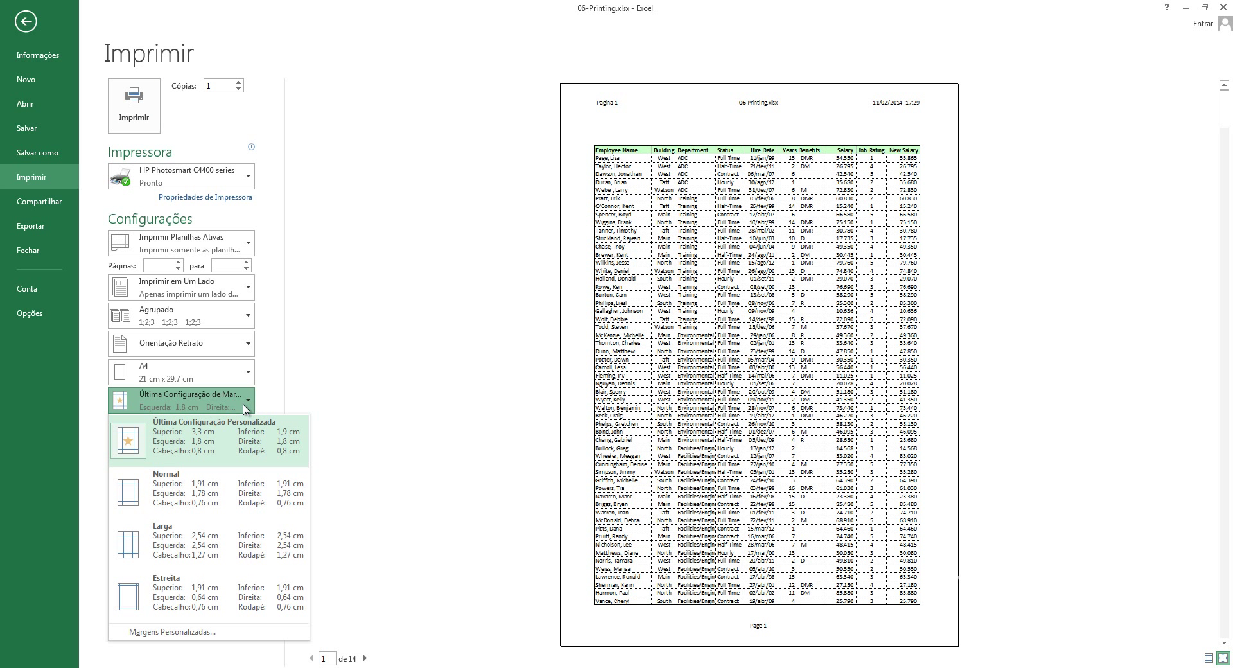
left_click(160, 607)
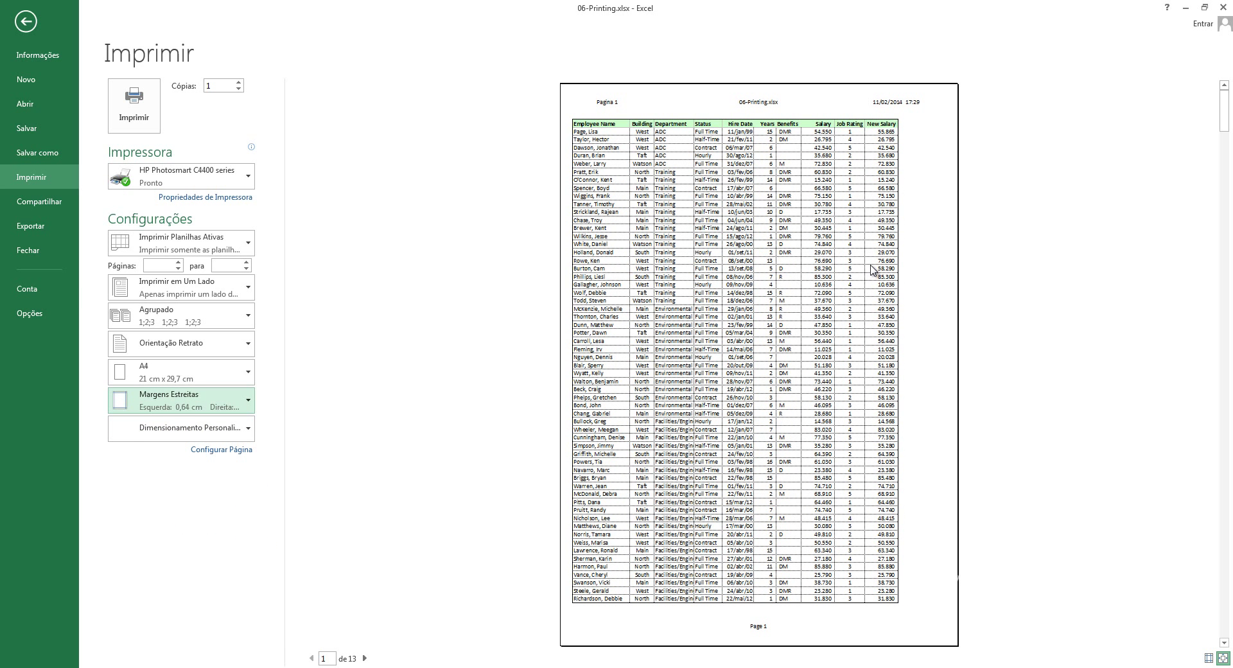
left_click(186, 405)
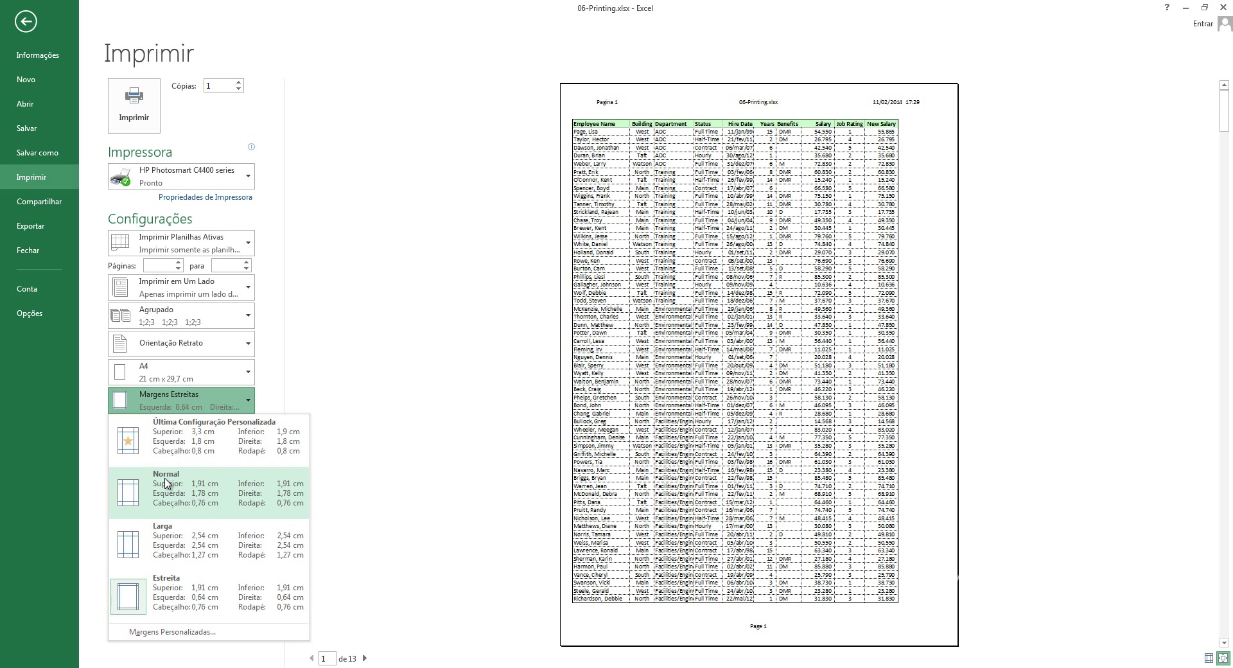
left_click(188, 633)
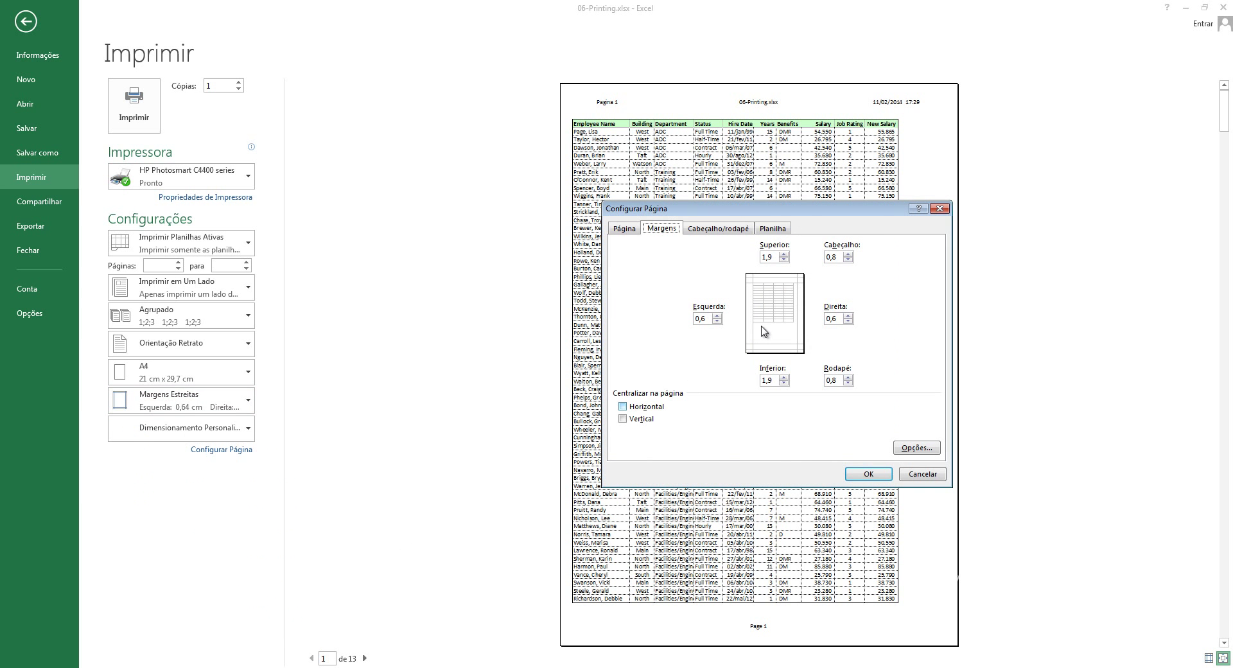
Step: Look through the Page Setup tabs, toggle horizontal centring on and off, and close without changes
left_click(735, 229)
left_click(663, 229)
left_click(623, 230)
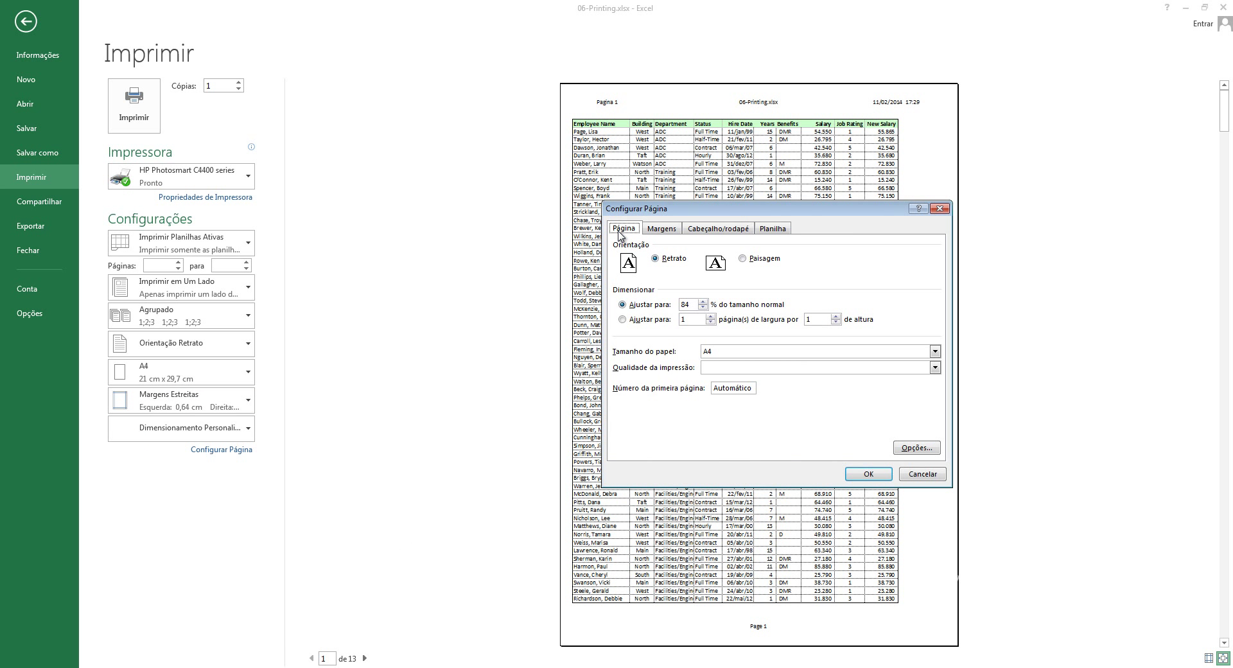
left_click(655, 230)
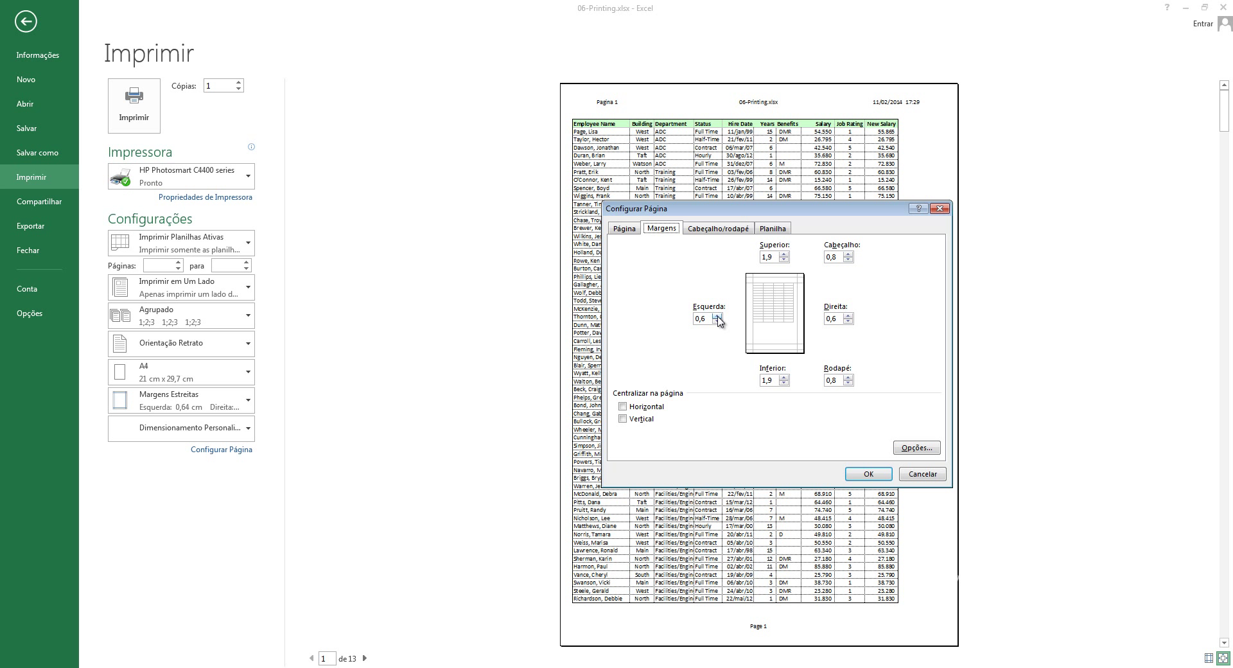
left_click(645, 407)
left_click(646, 409)
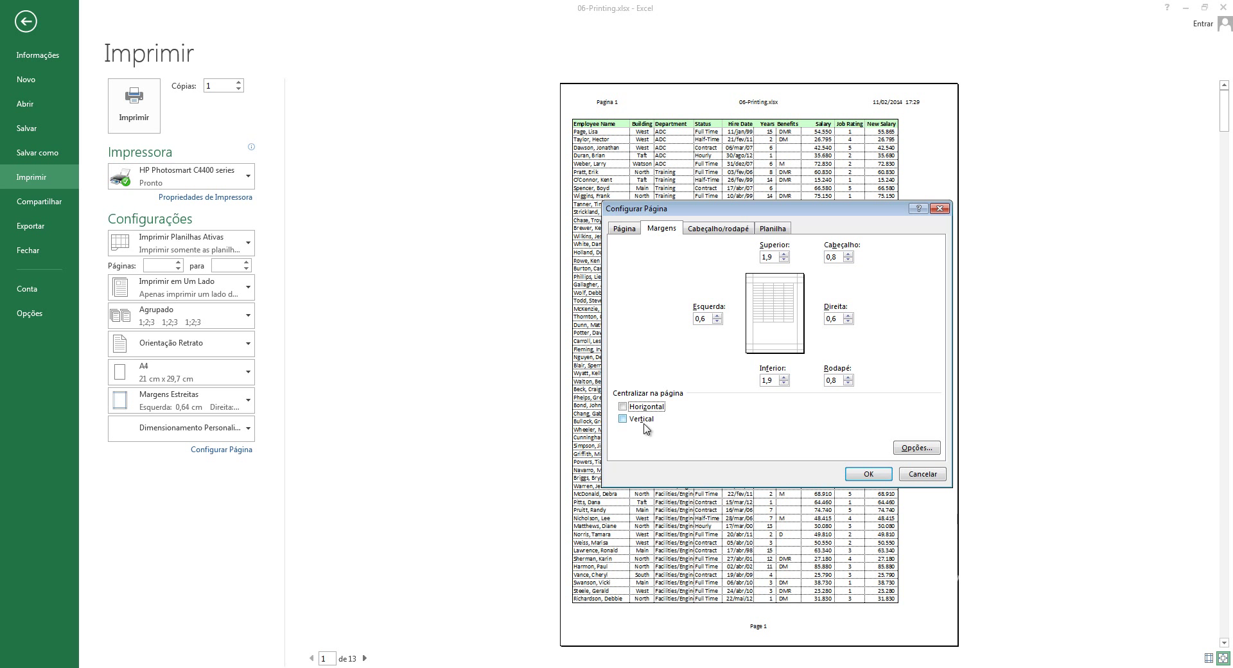
left_click(929, 479)
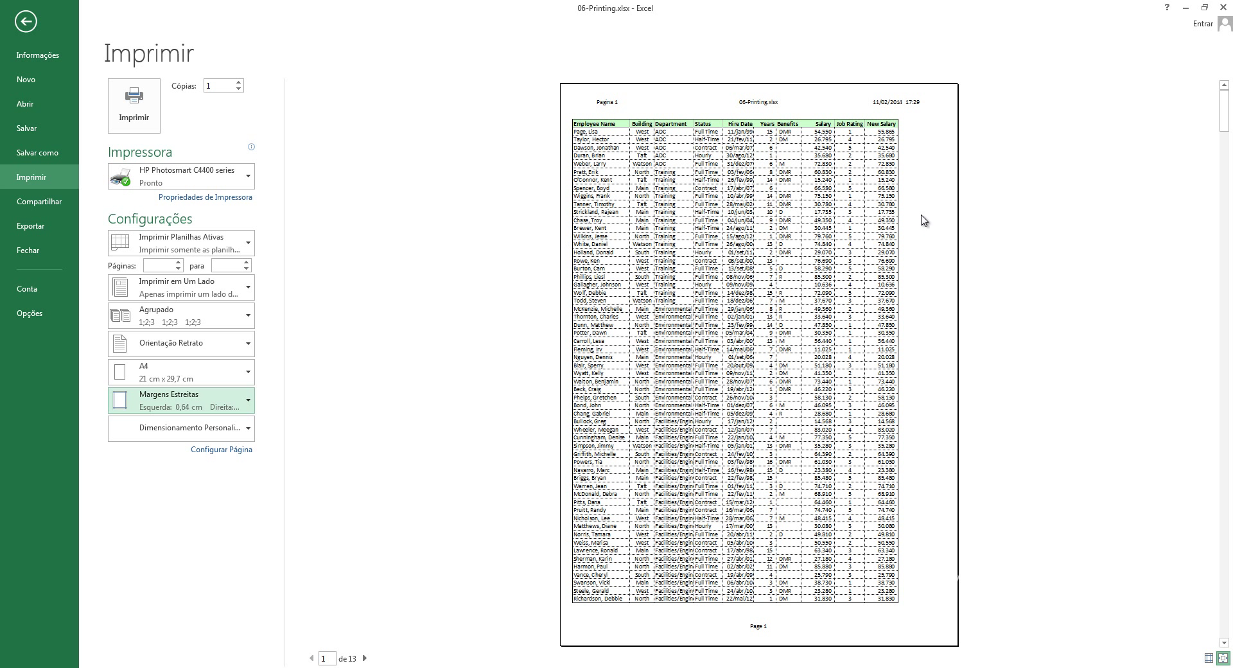
Step: Apply Normal margins, then drag the page edge left of column J in page break preview
left_click(848, 257)
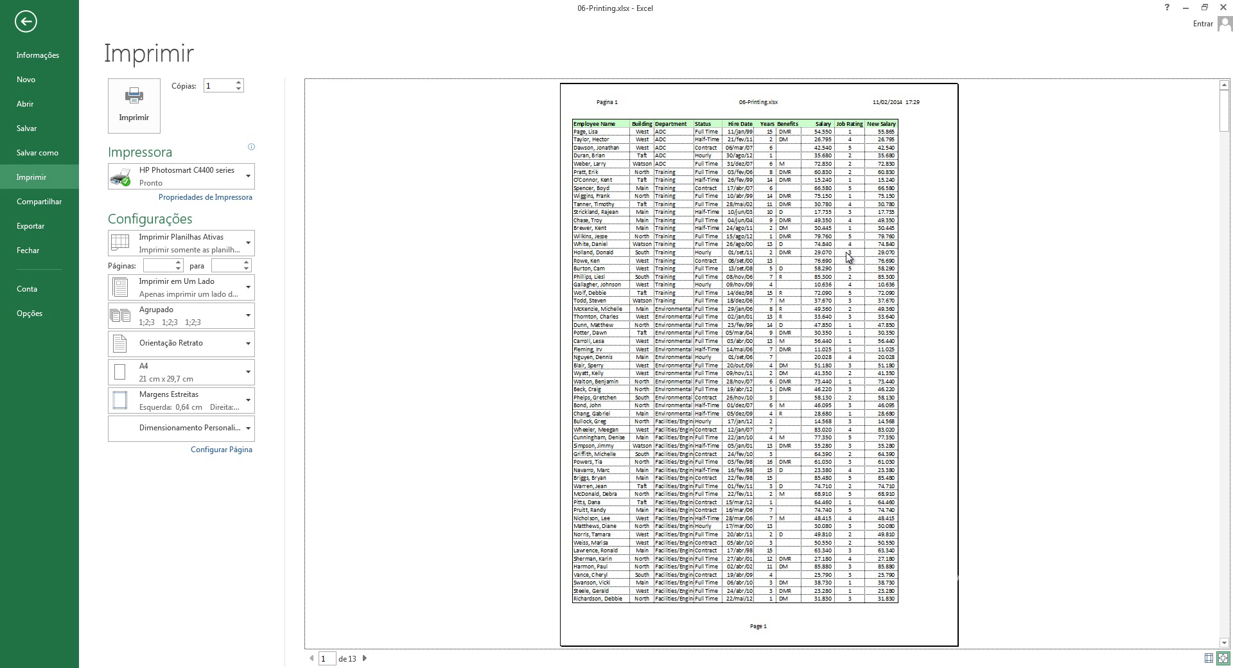
left_click(213, 402)
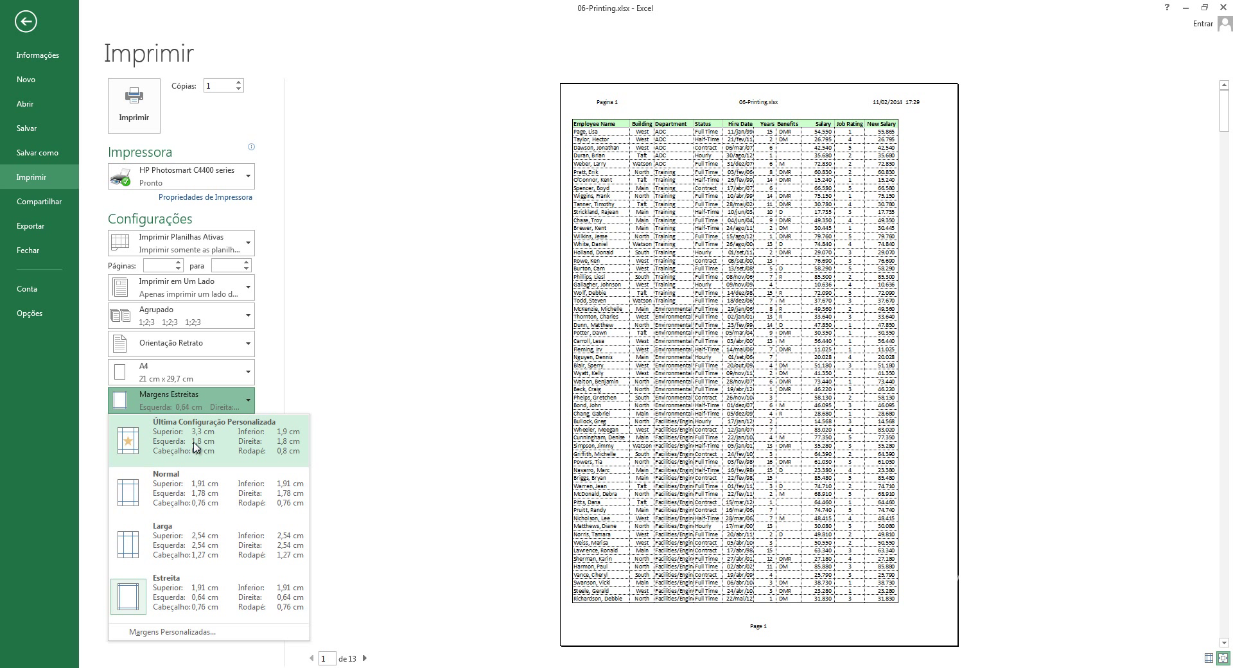
left_click(192, 492)
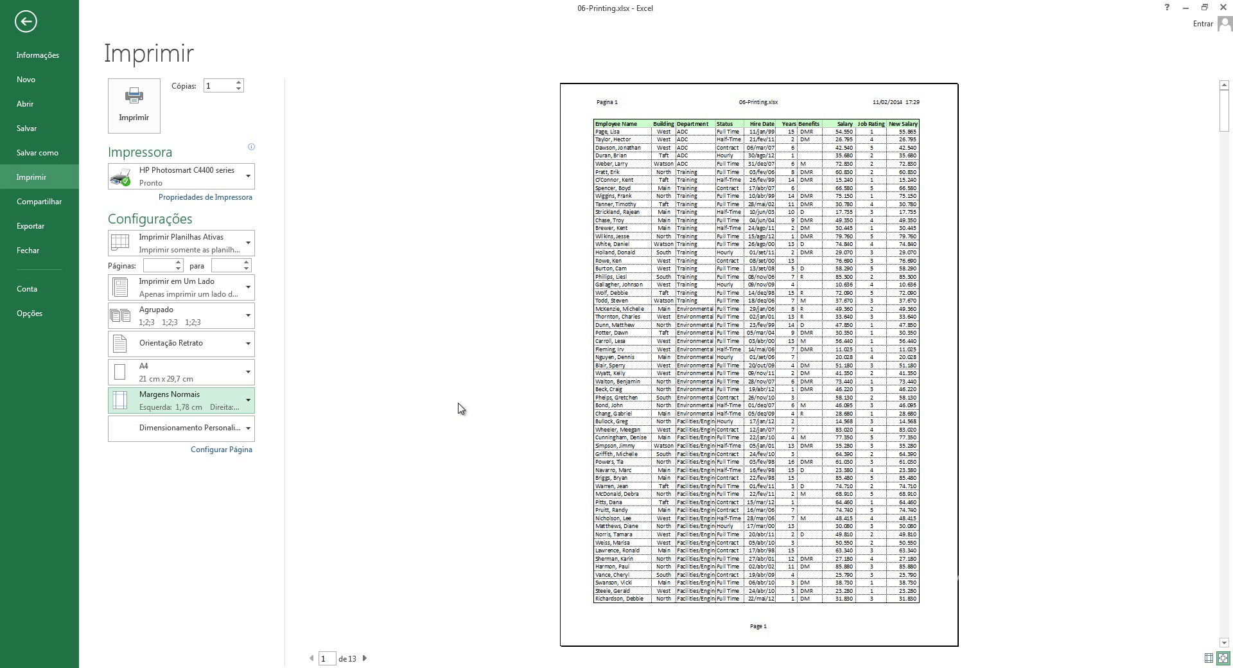
left_click(25, 29)
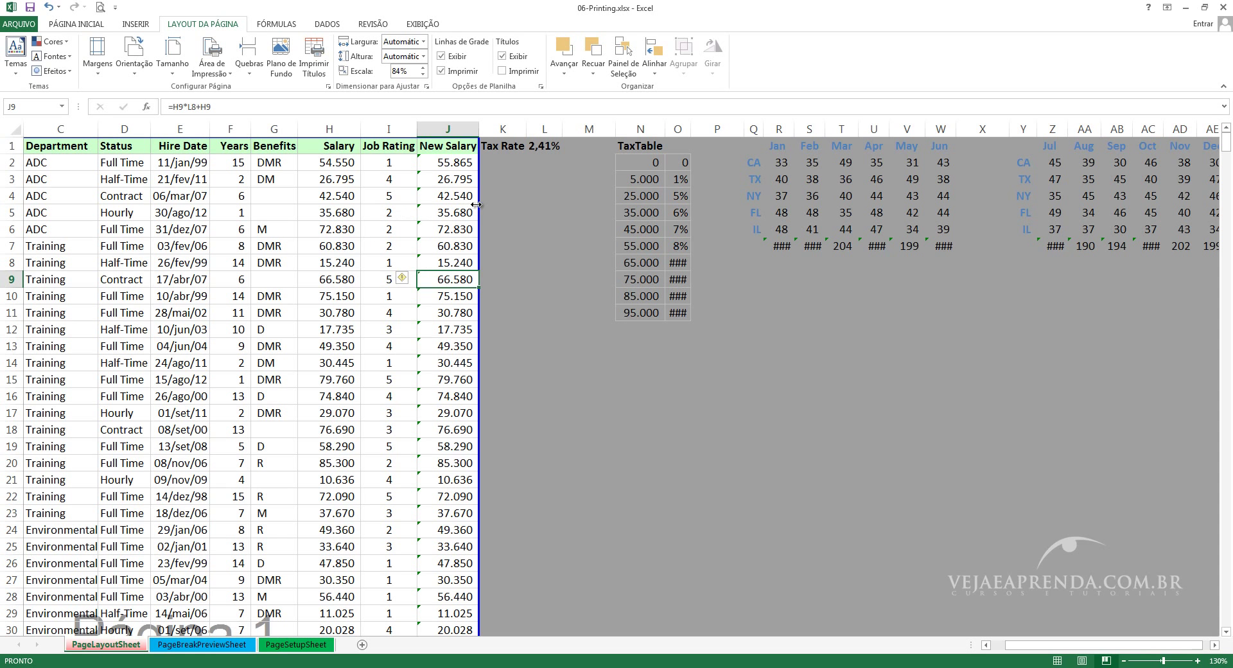
left_click_drag(481, 207, 395, 241)
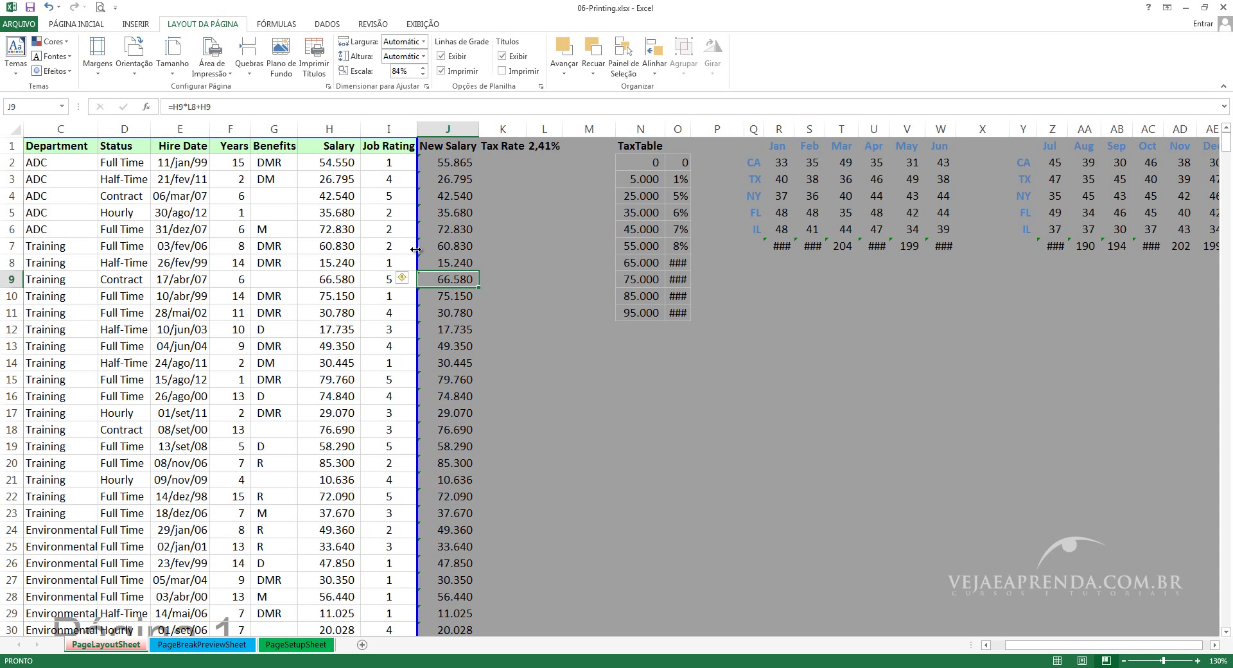
Step: Undo the page-edge move and preview the 30-page printout with Job Rating and New Salary separated
key("ctrl+z")
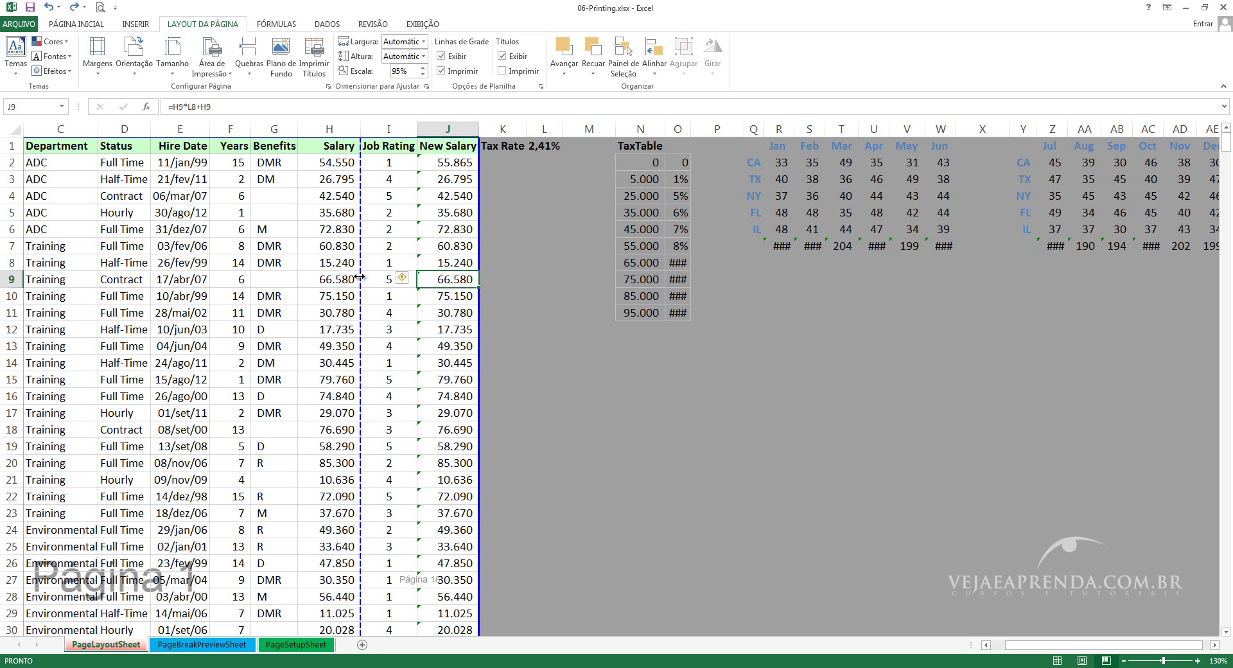
left_click(411, 260)
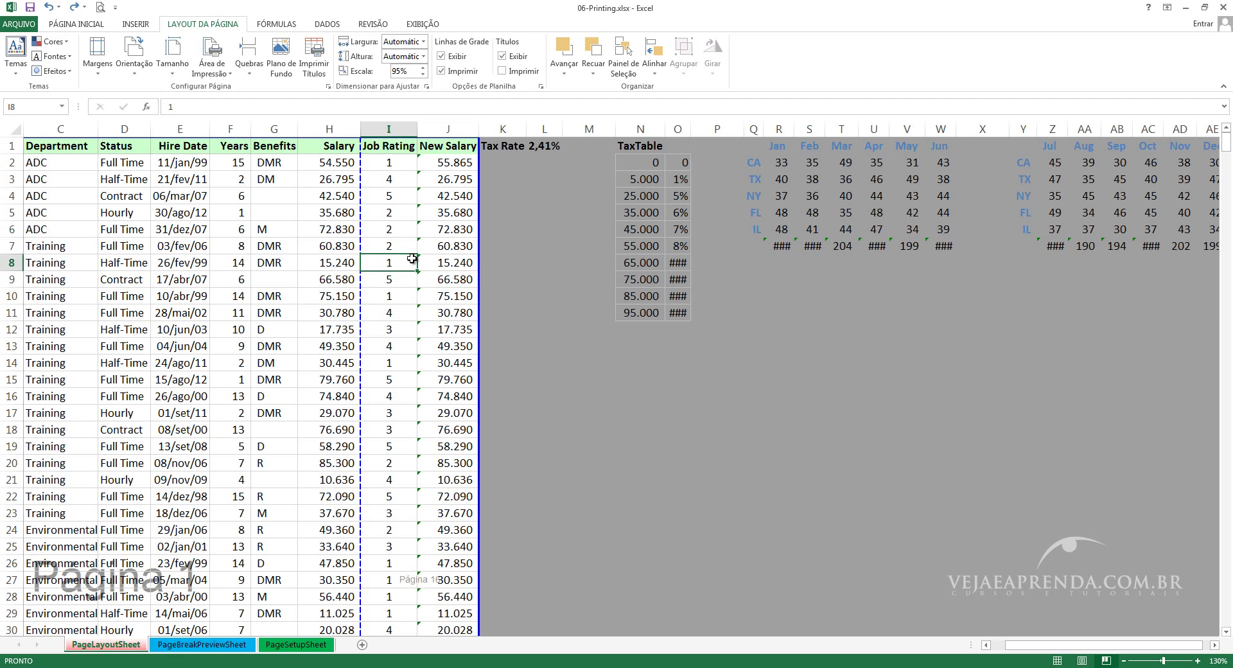
left_click(99, 8)
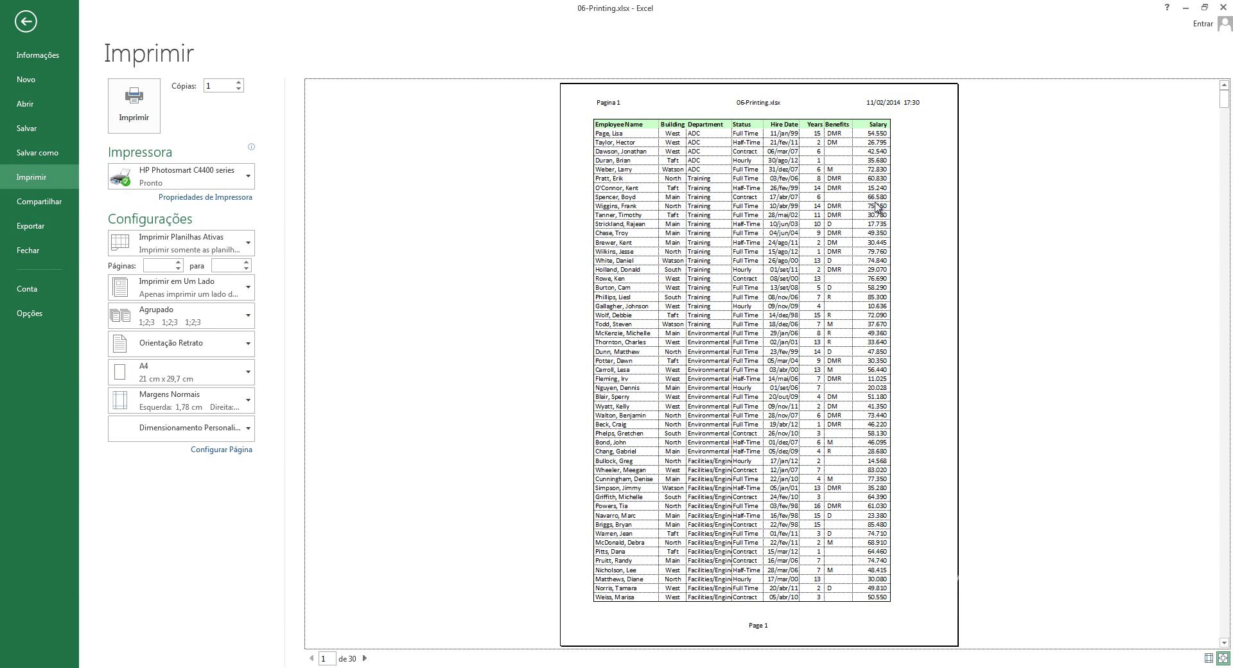
scroll(835, 274, "down", 7)
scroll(835, 274, "down", 7)
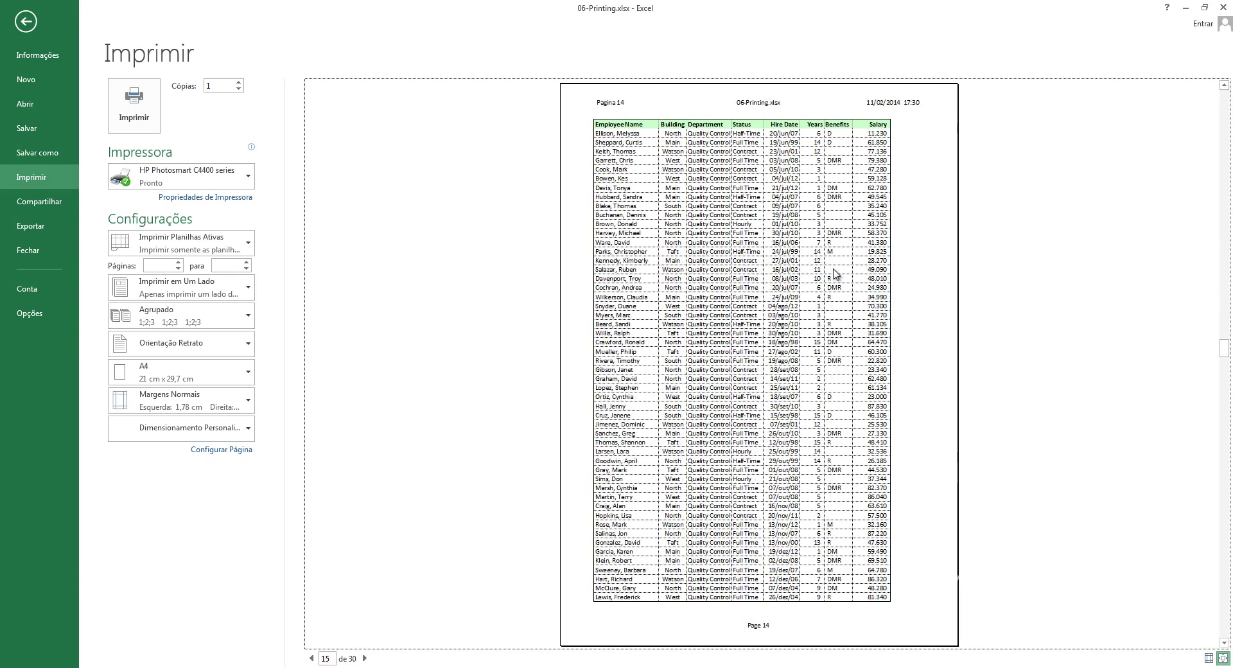
scroll(835, 275, "down", 1)
scroll(707, 225, "down", 1)
scroll(661, 239, "down", 1)
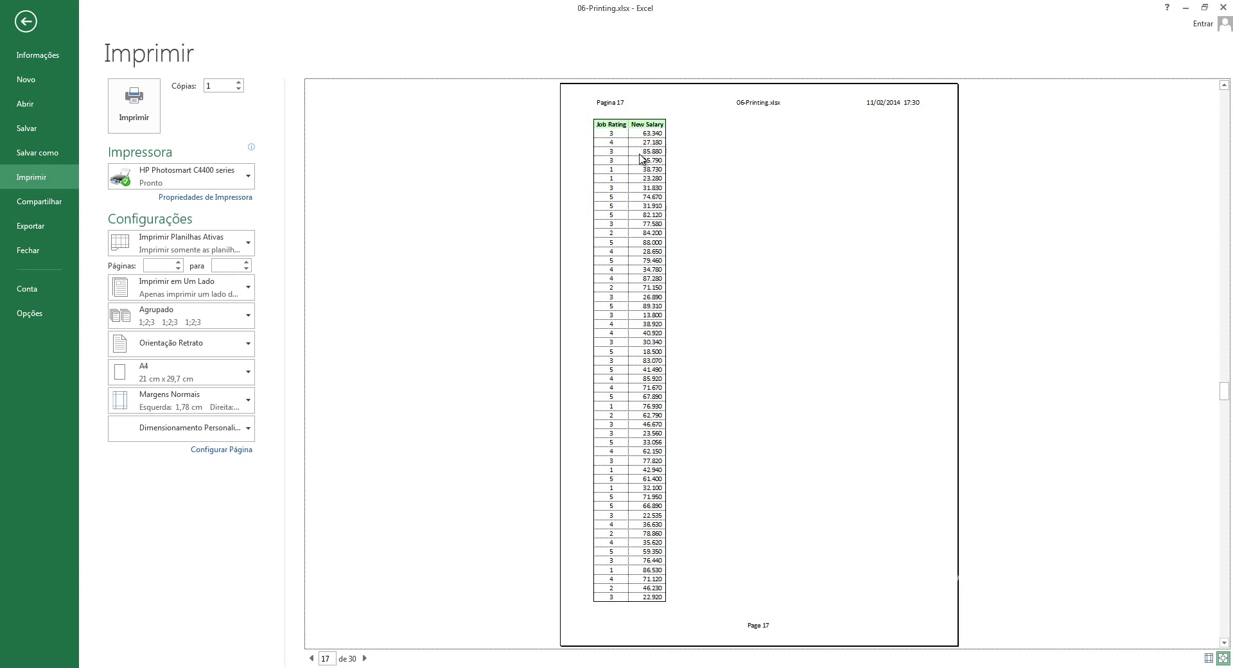
scroll(648, 216, "up", 5)
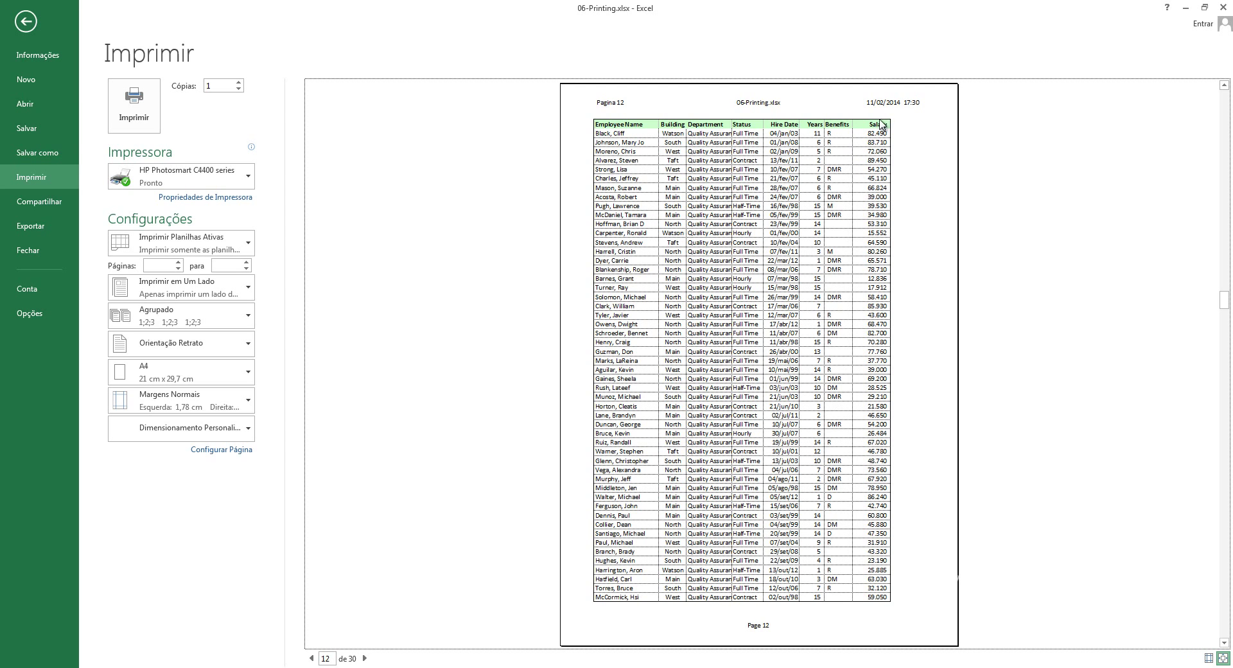
Step: Drag the page break right of column J so page 1 spans through New Salary
left_click(25, 22)
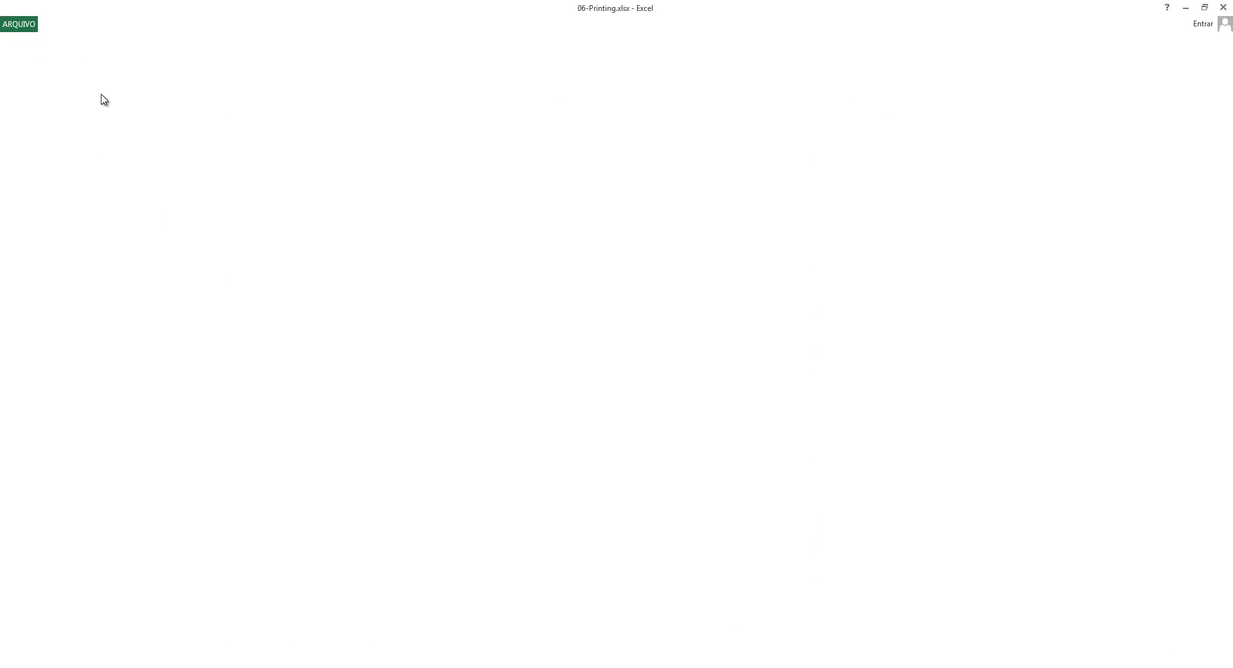
left_click(331, 146)
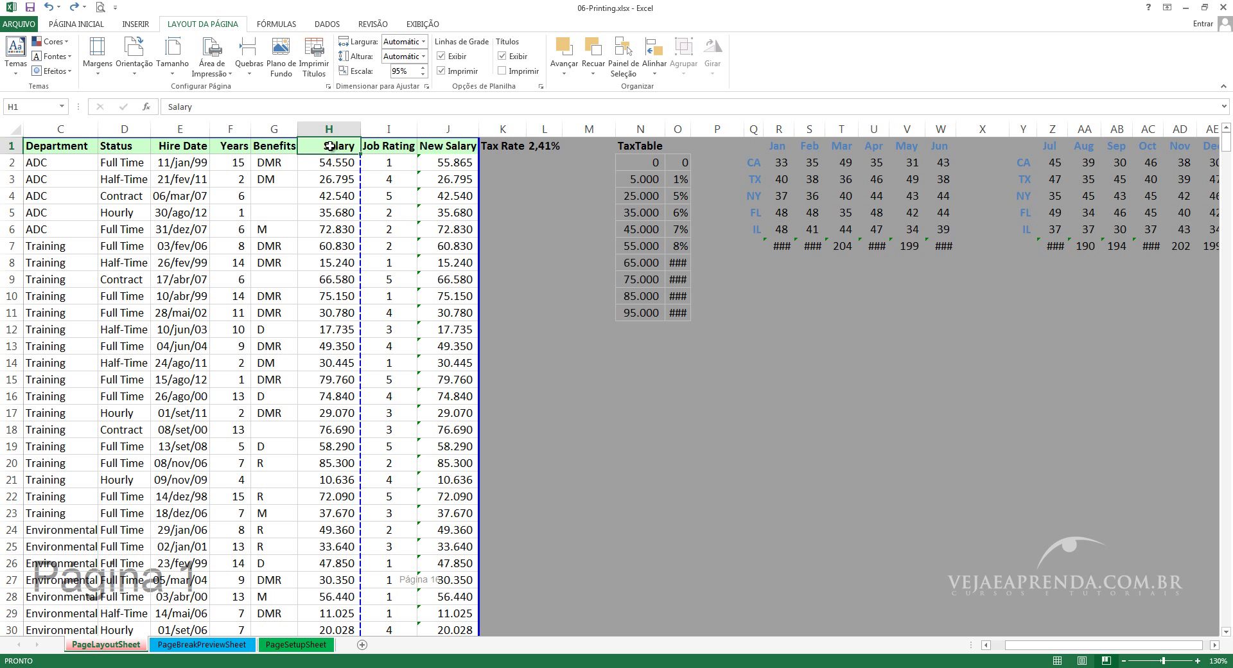
left_click_drag(361, 210, 478, 218)
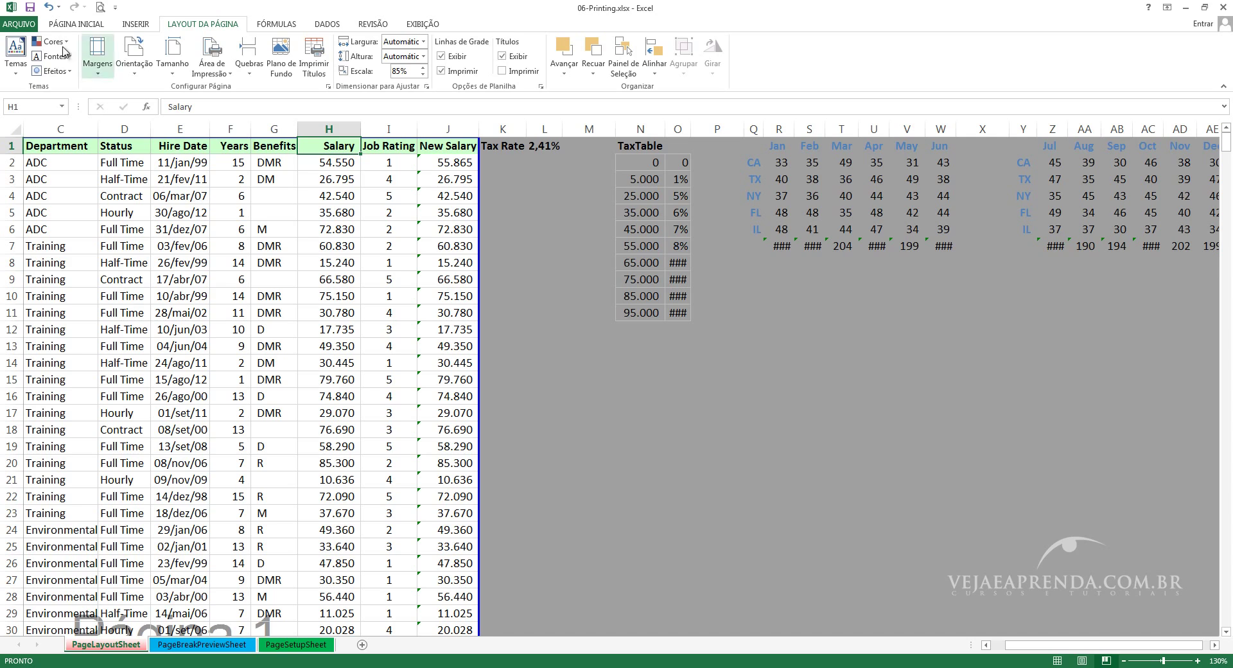
Step: Preview the printout, trying Narrow then Normal margins, ending at 85% scale and 13 pages
left_click(100, 7)
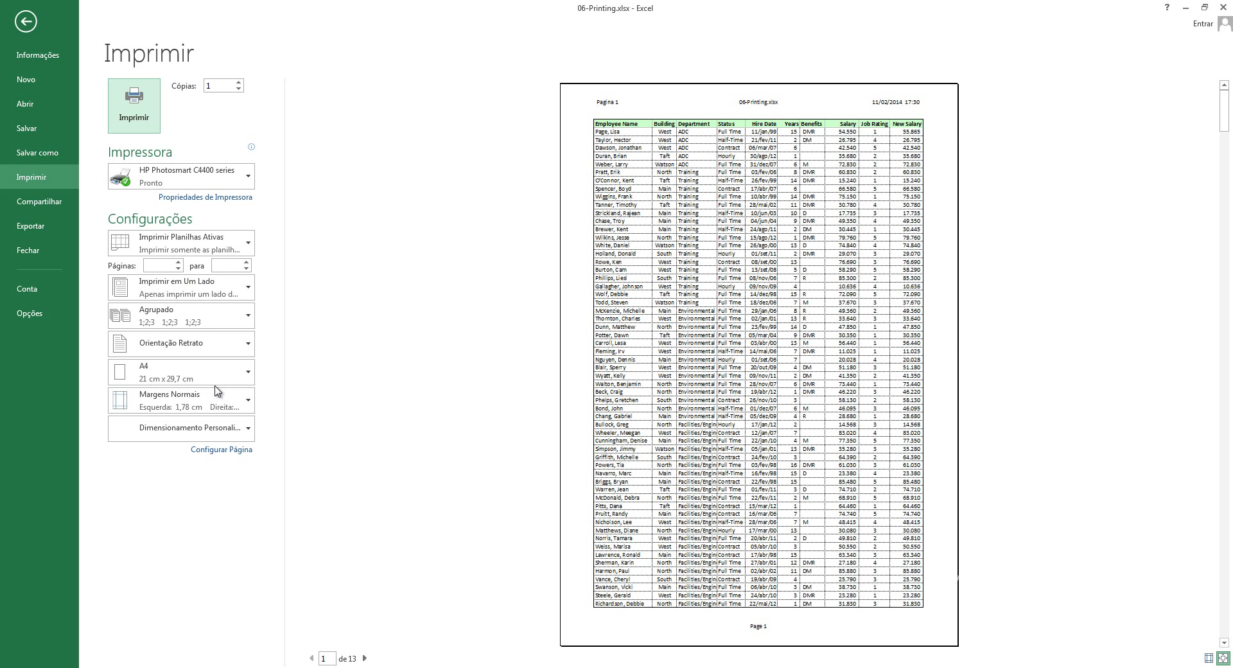
left_click(229, 411)
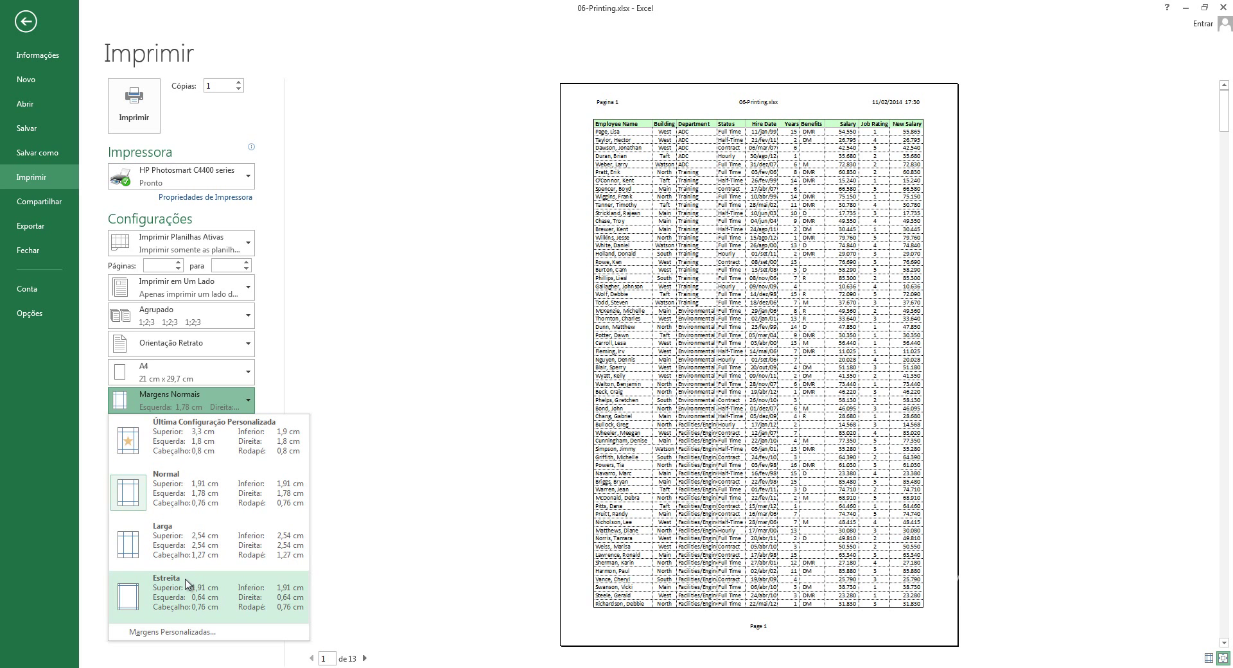
left_click(183, 598)
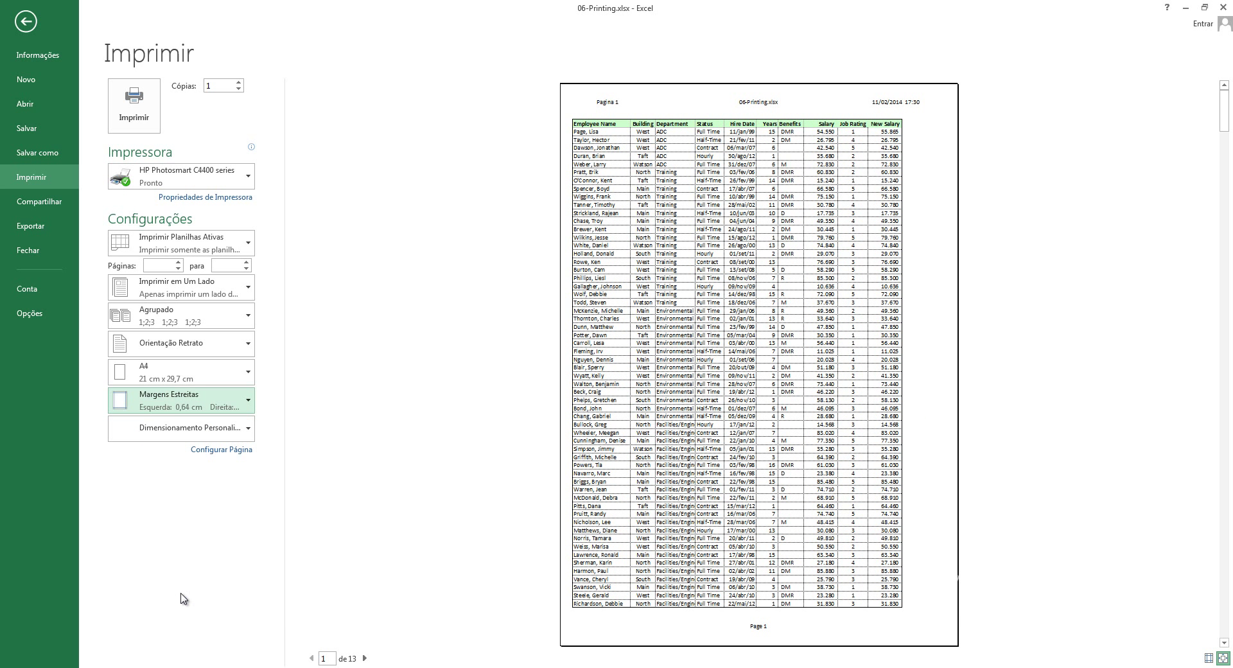
left_click(216, 414)
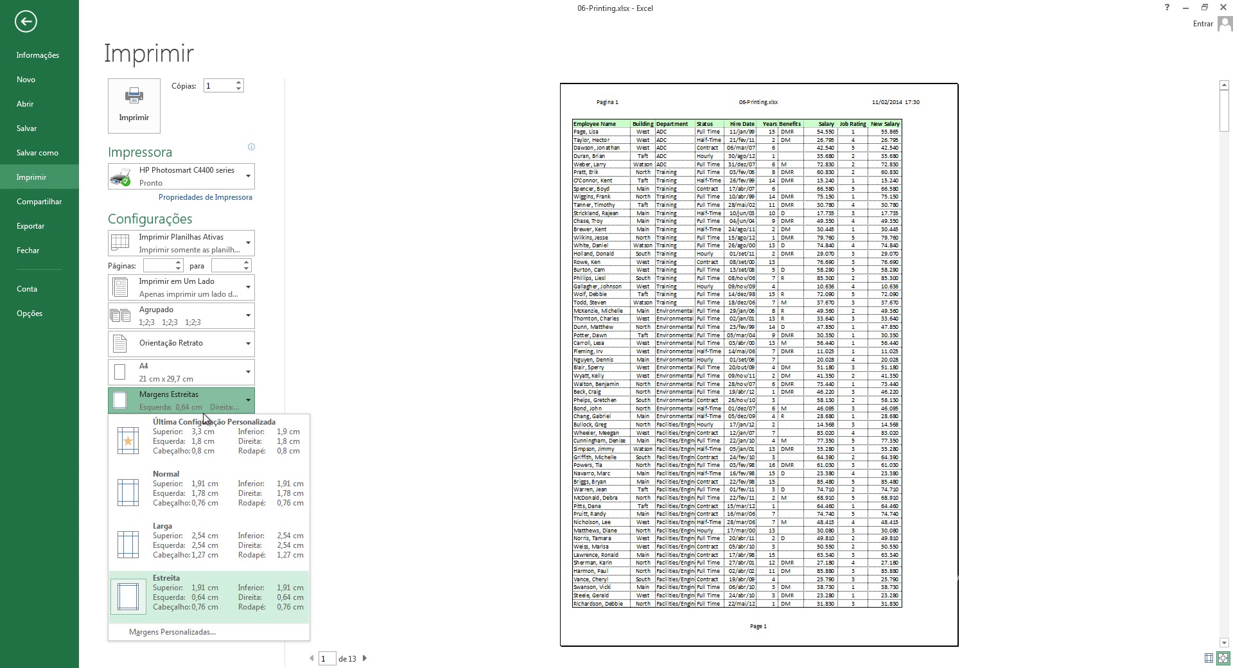
left_click(179, 502)
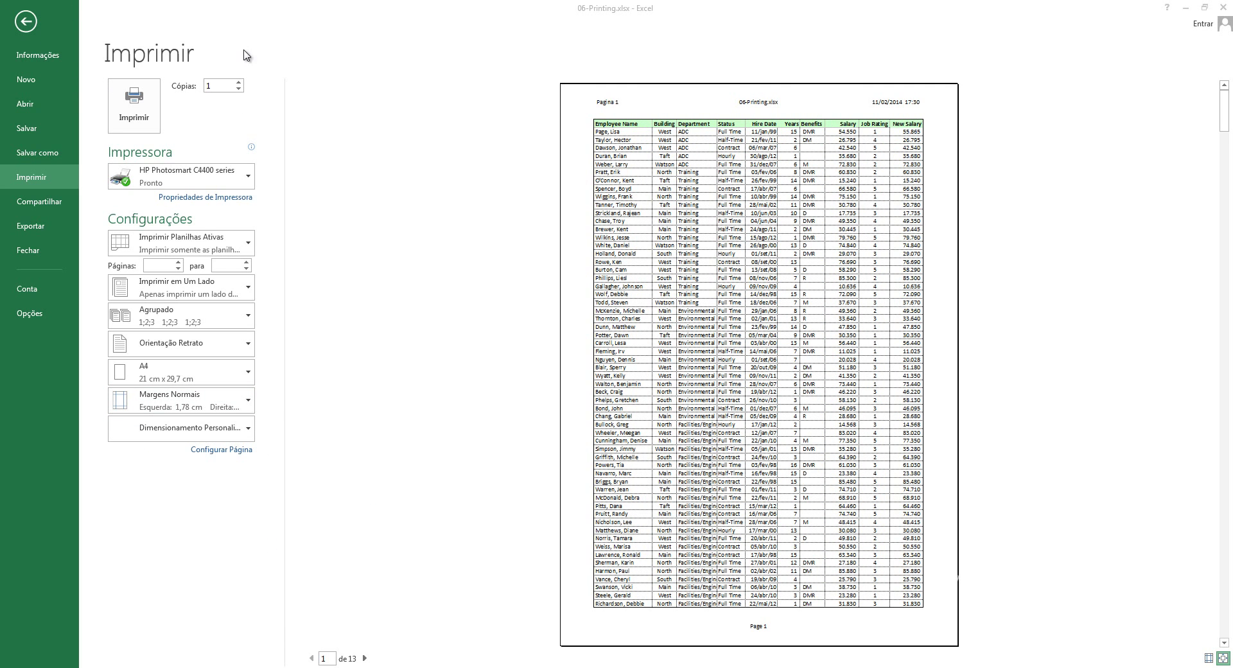
left_click(26, 22)
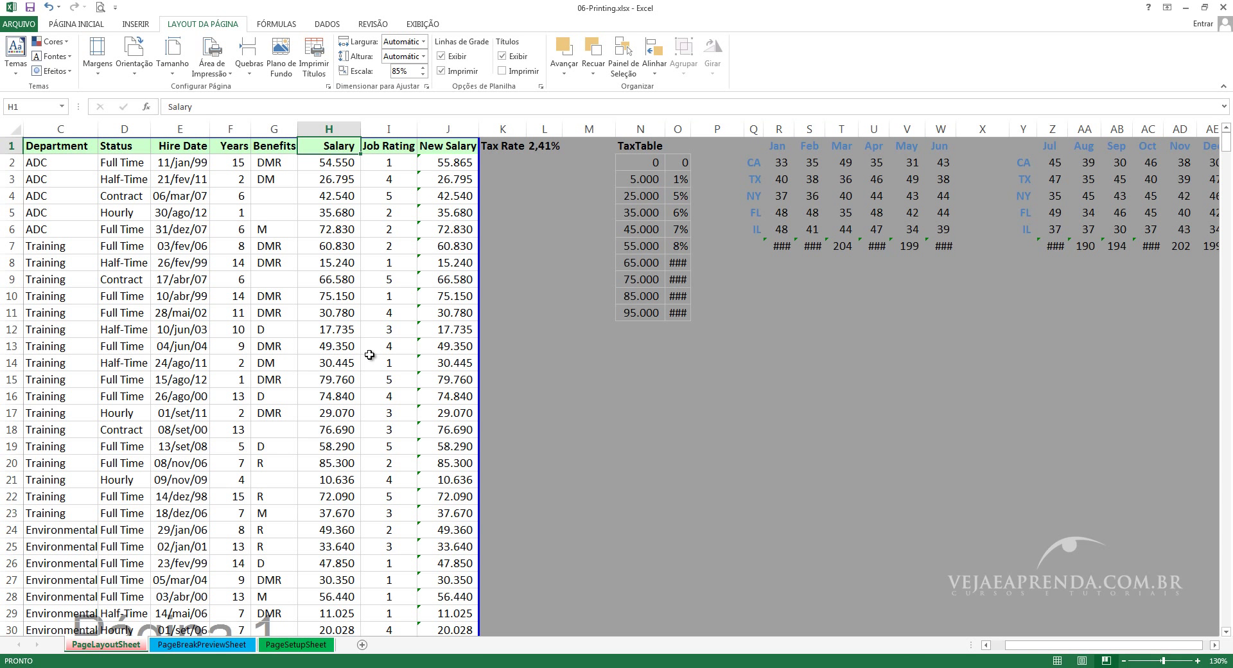
Step: Hide Salary column H and preview the 13-page printout without it
left_click(435, 235)
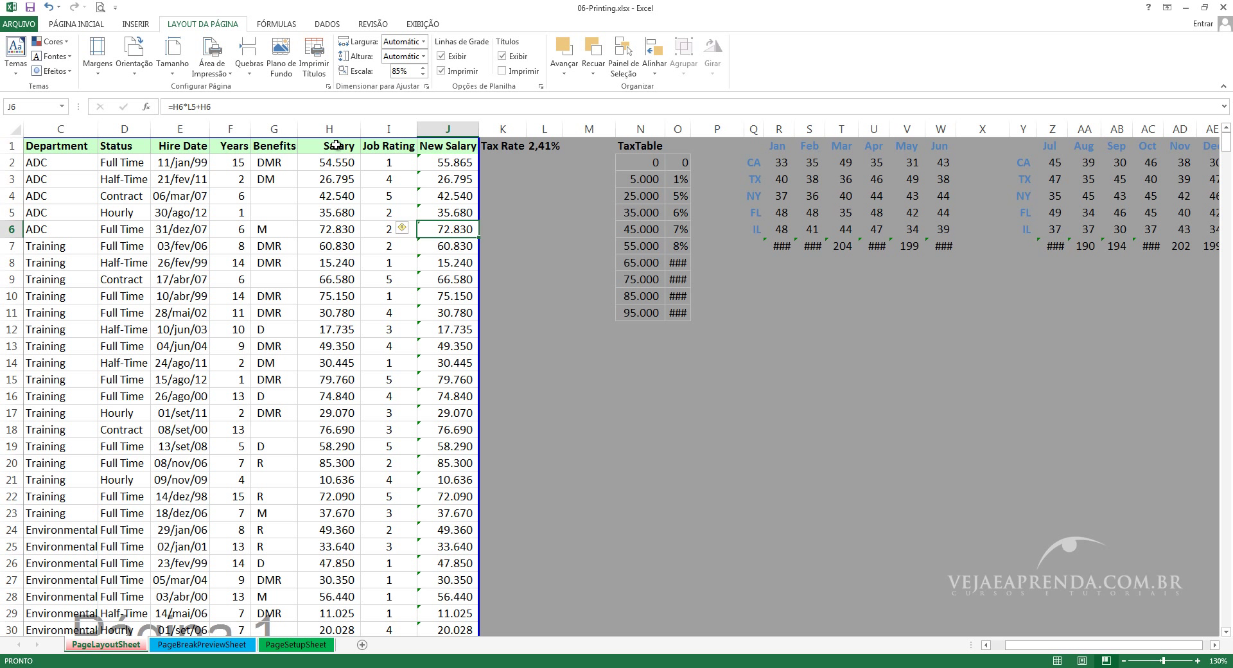
left_click(336, 145)
key("ctrl+shift+Down")
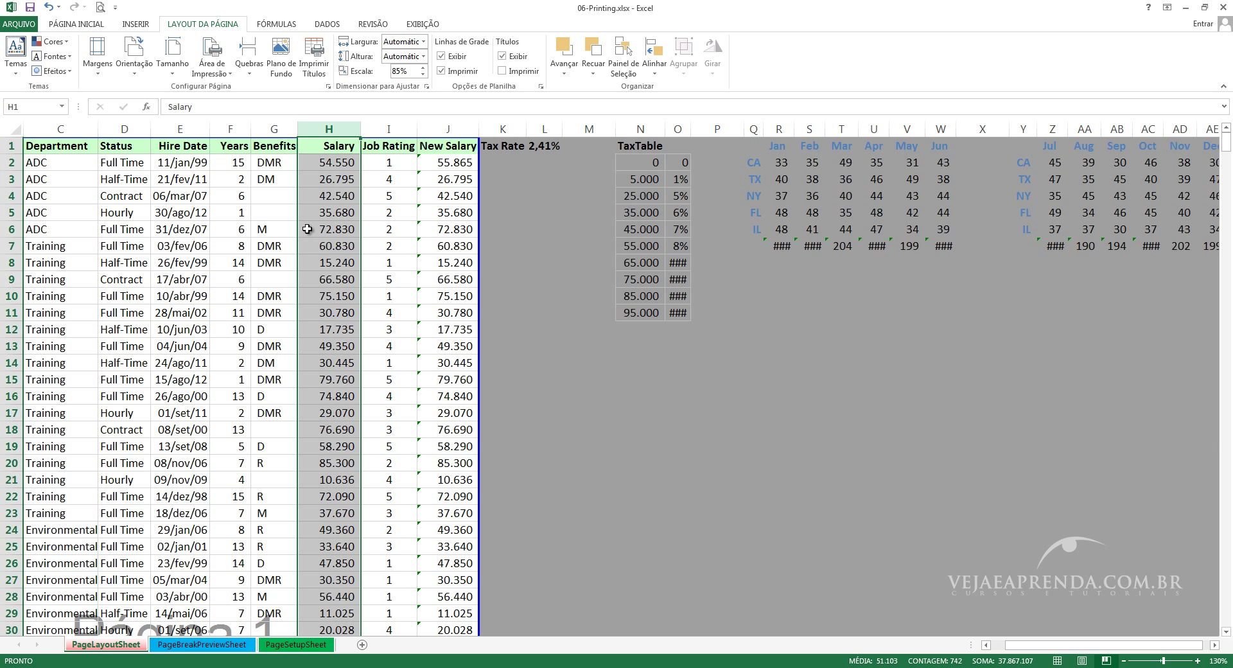
right_click(339, 127)
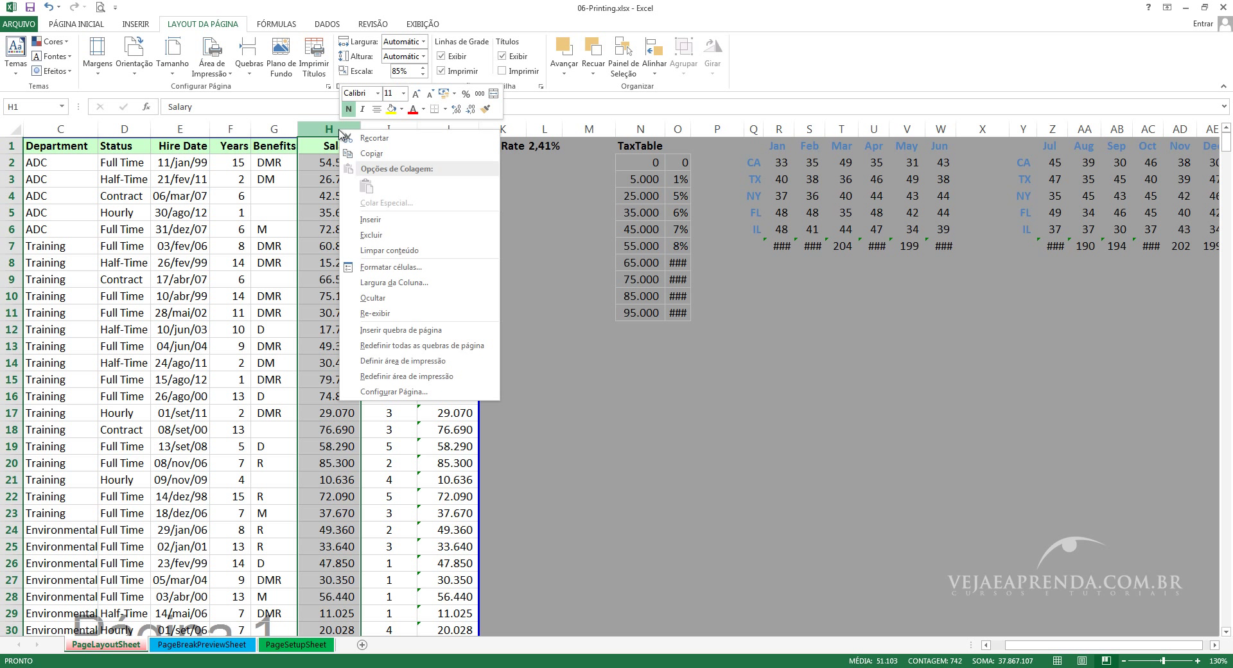
left_click(375, 299)
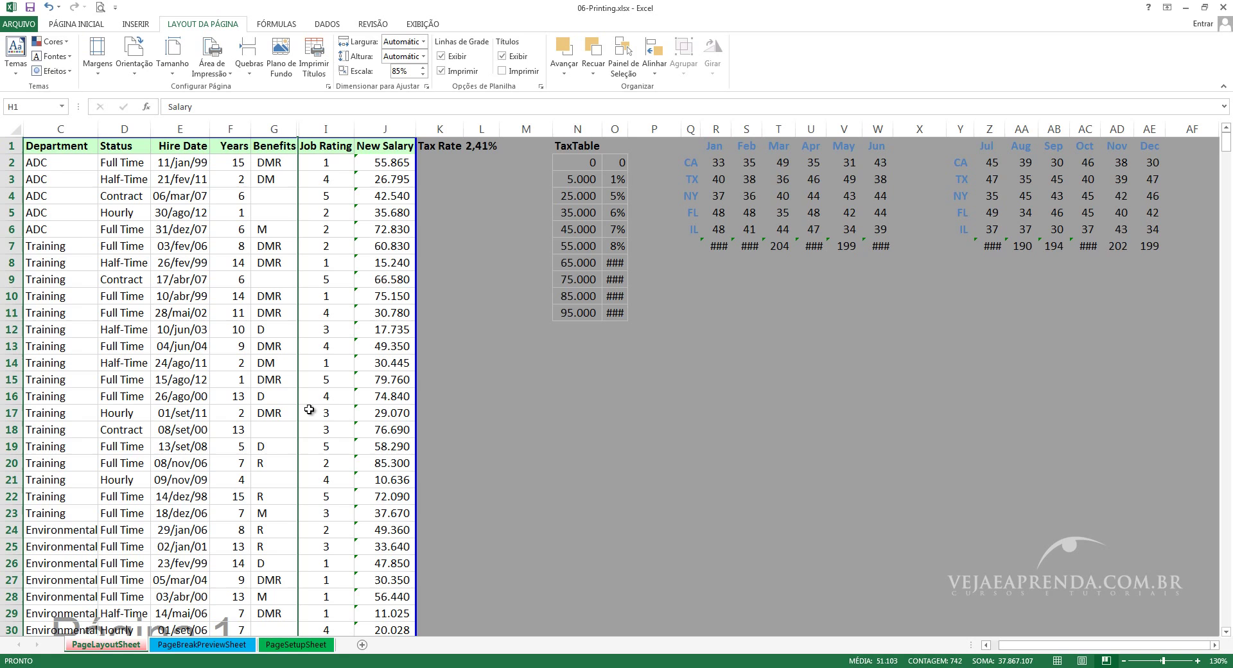
left_click(100, 8)
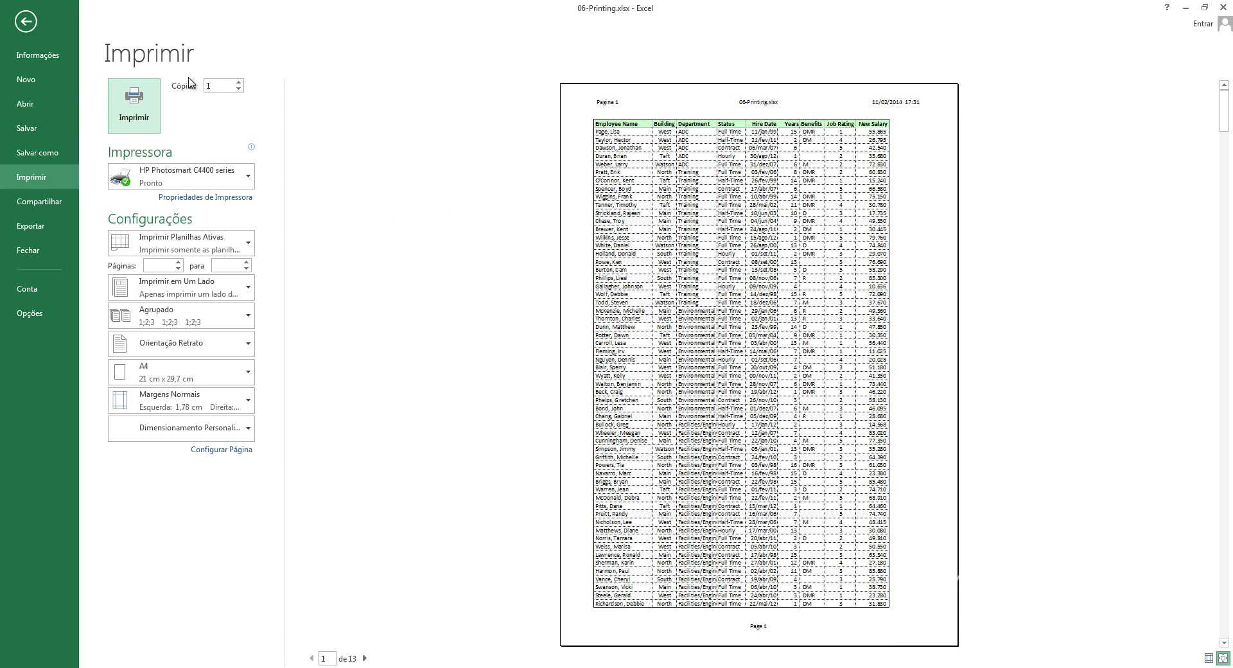
left_click(26, 22)
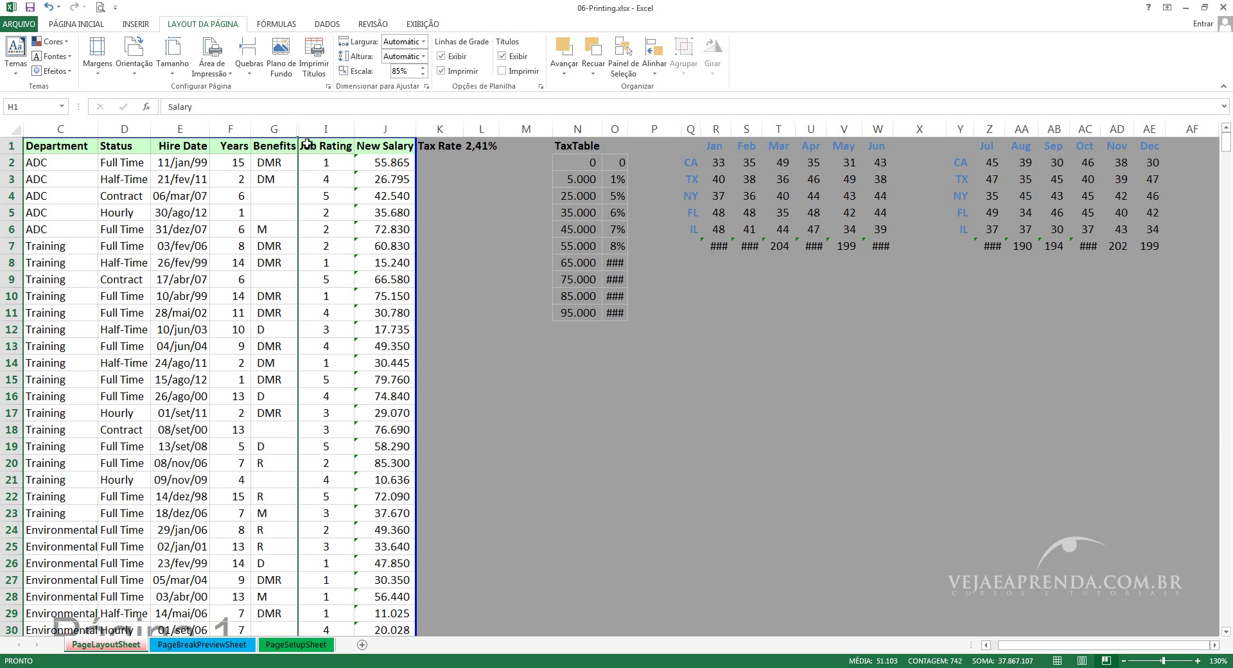
Step: Unhide the Salary column and autofit column O so the 10%–13% tax rates display
left_click(294, 126)
double_click(297, 128)
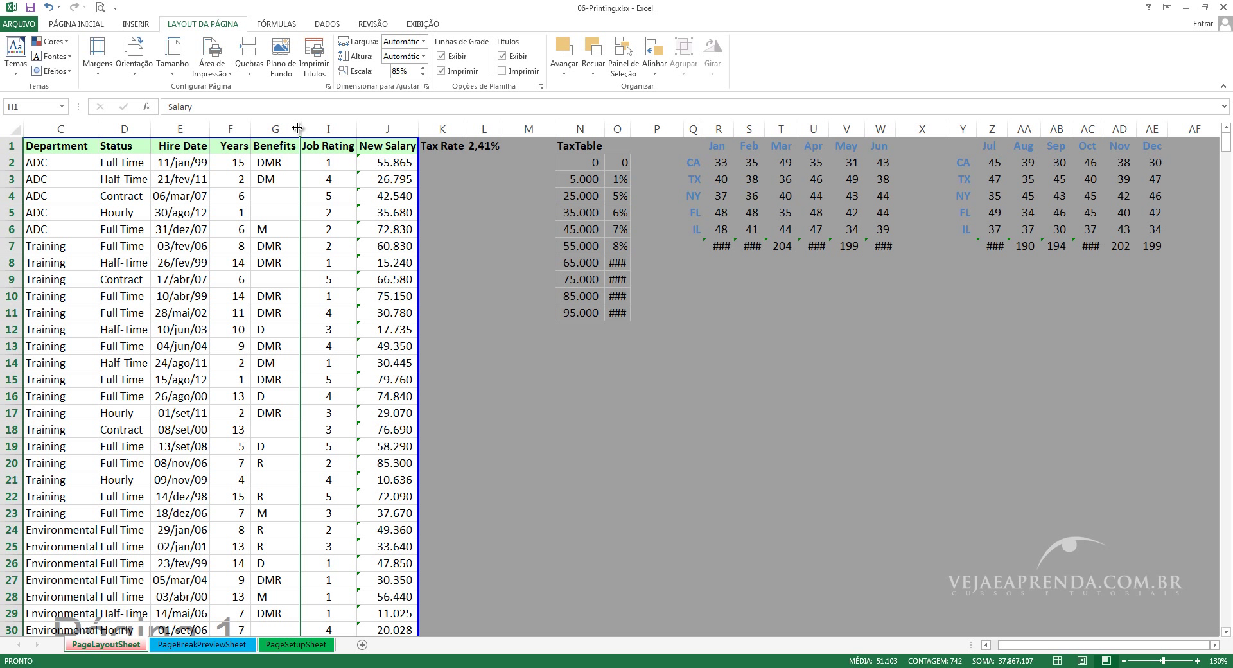
double_click(300, 128)
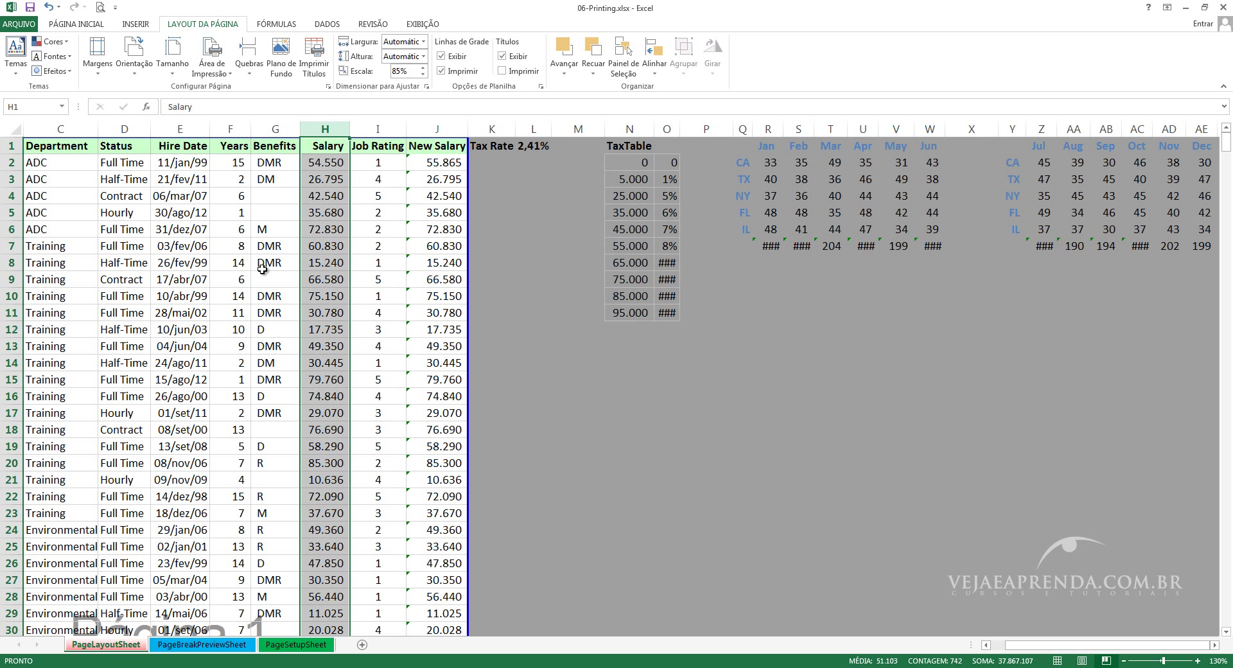
double_click(681, 128)
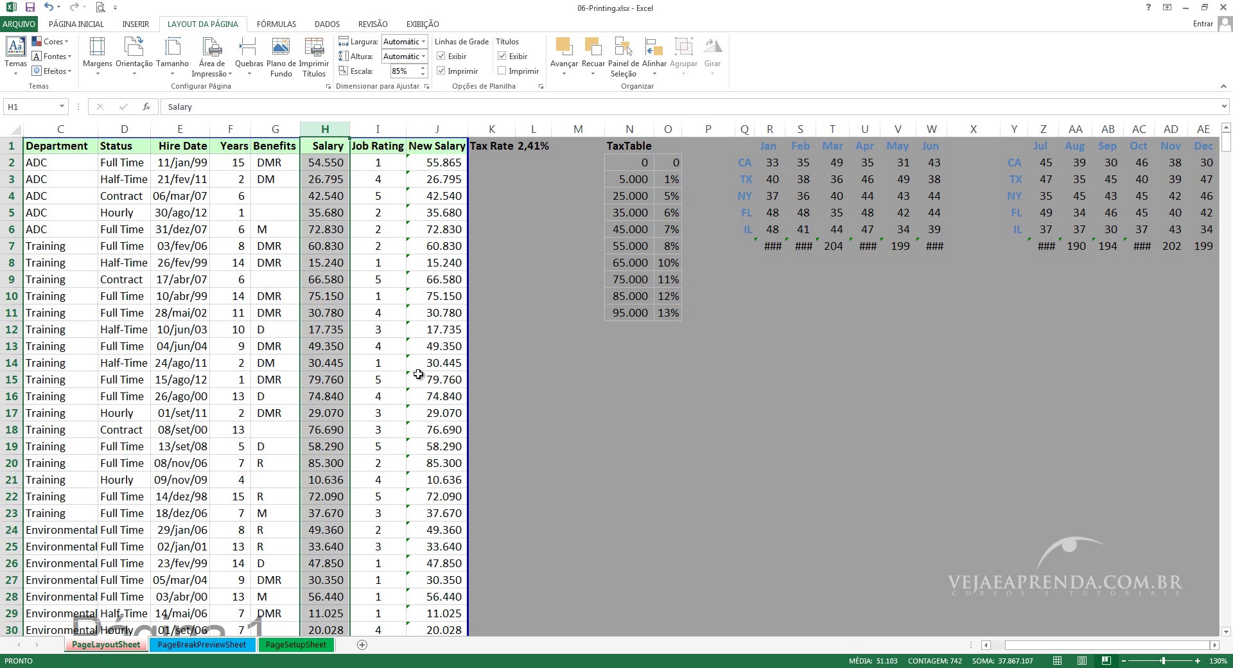
left_click(388, 371)
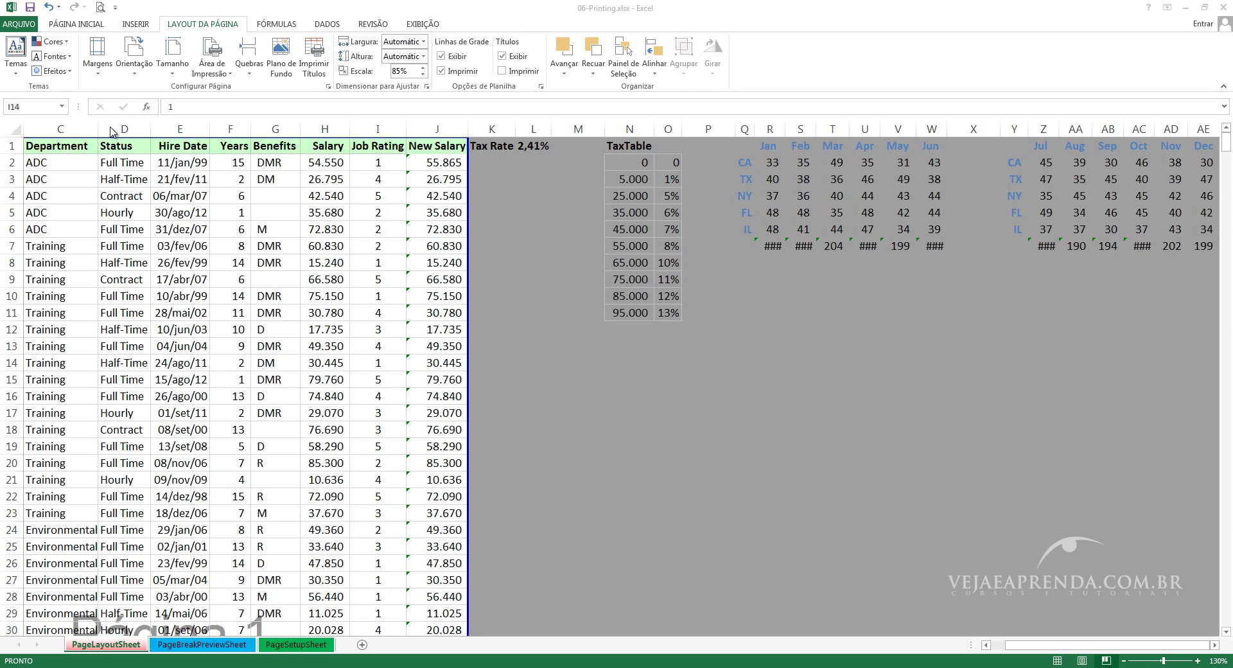
Step: Open Page Setup from the print preview and review its Header/Footer, Margins and Page settings
left_click(99, 9)
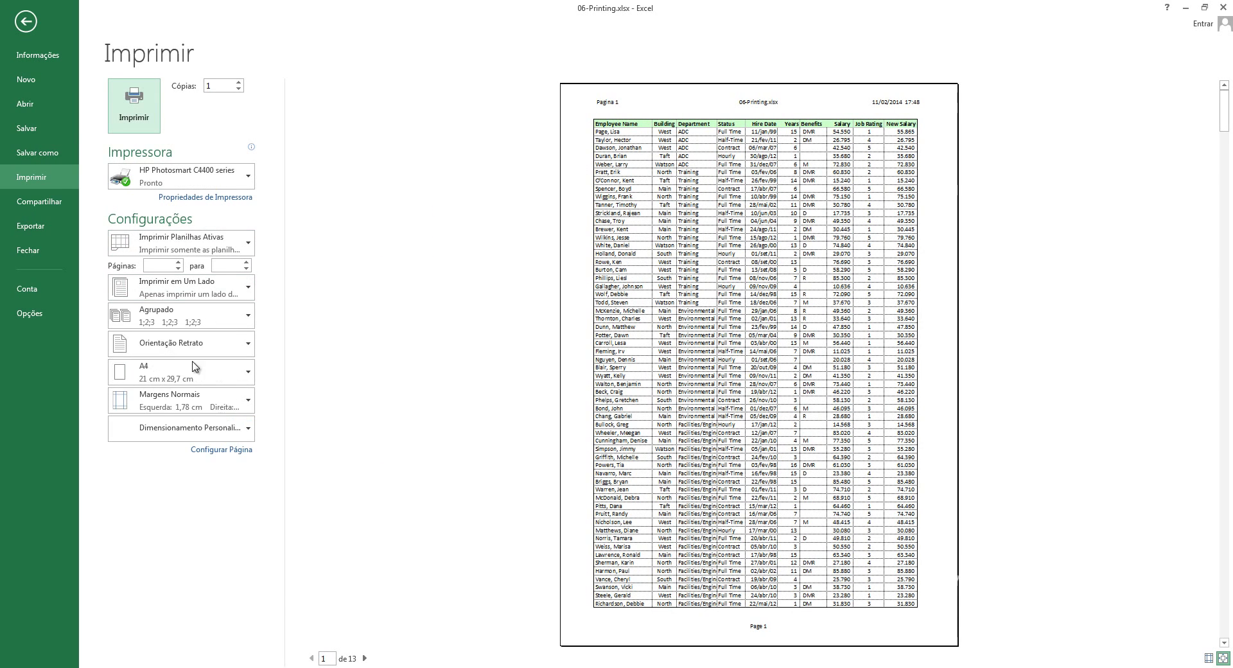
left_click(235, 450)
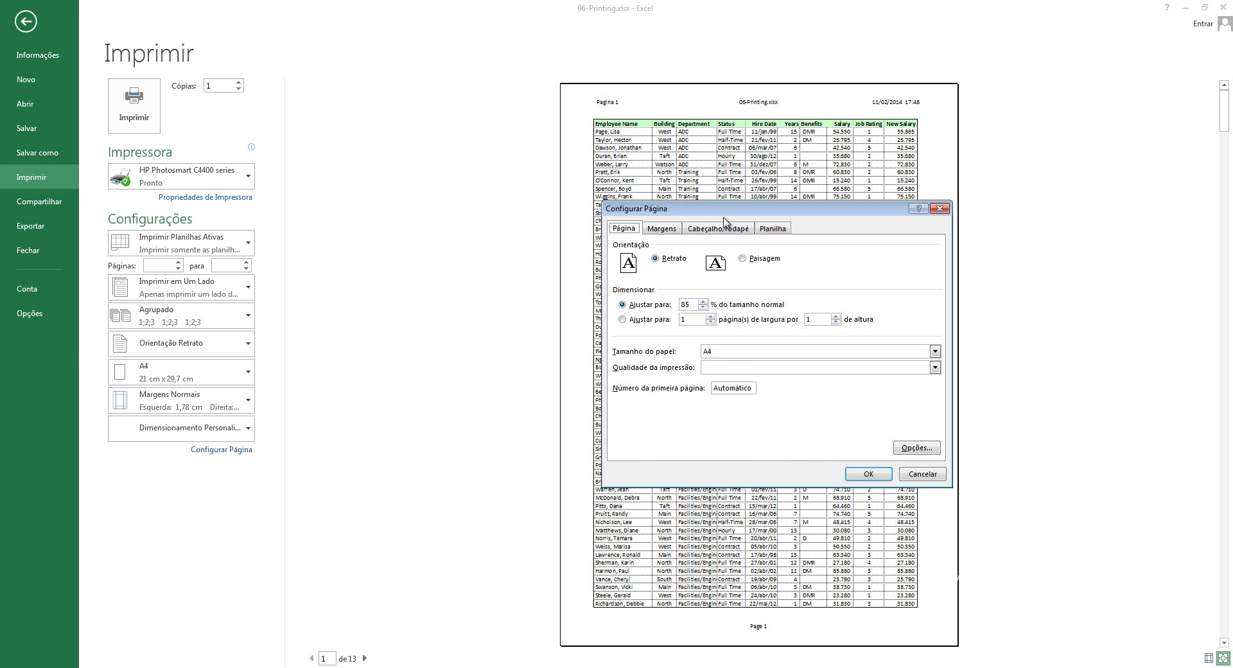
left_click_drag(723, 218, 780, 309)
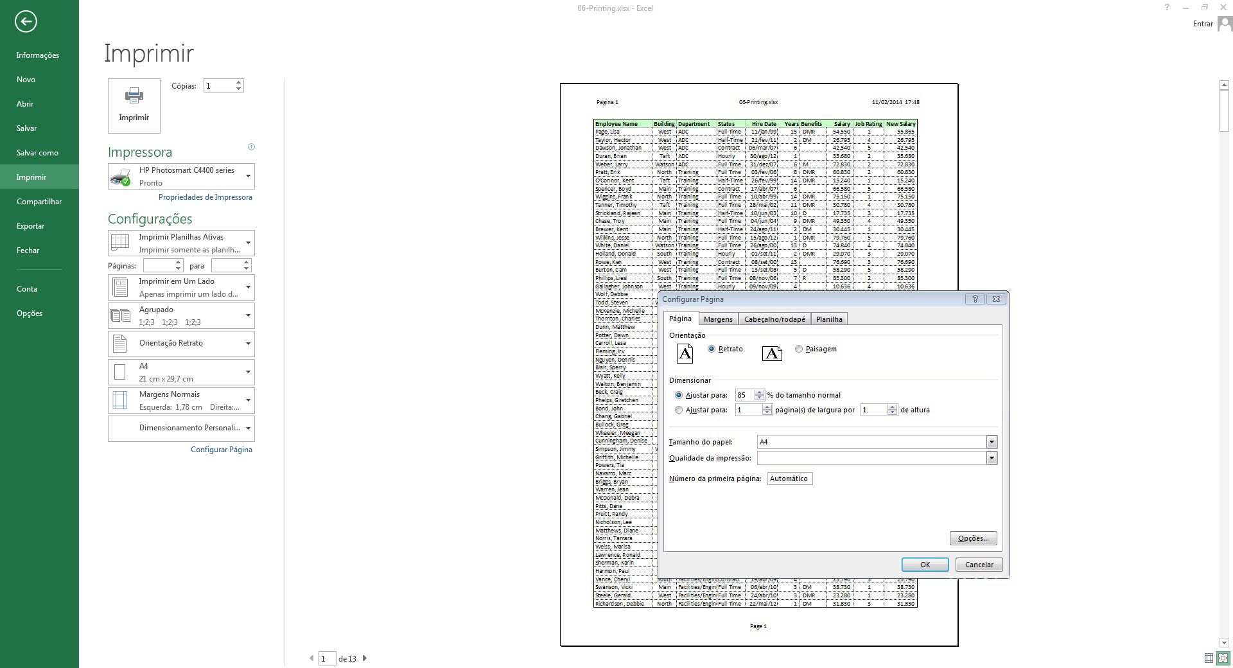
left_click(771, 321)
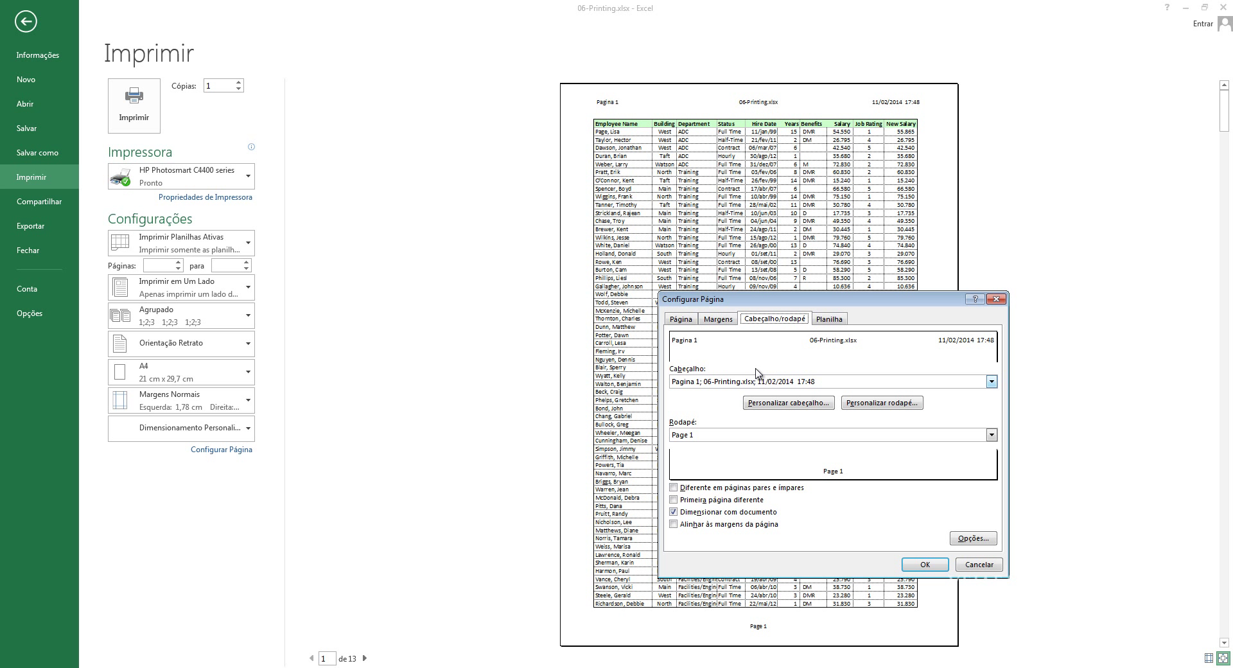
left_click(714, 320)
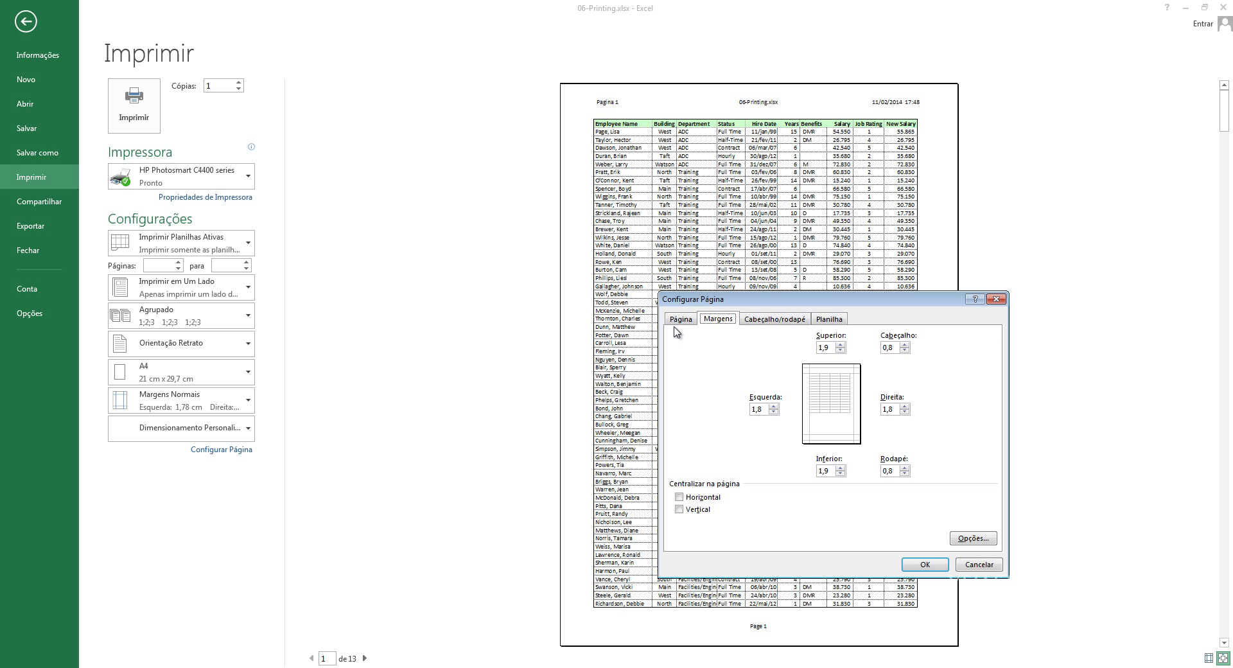
left_click(681, 324)
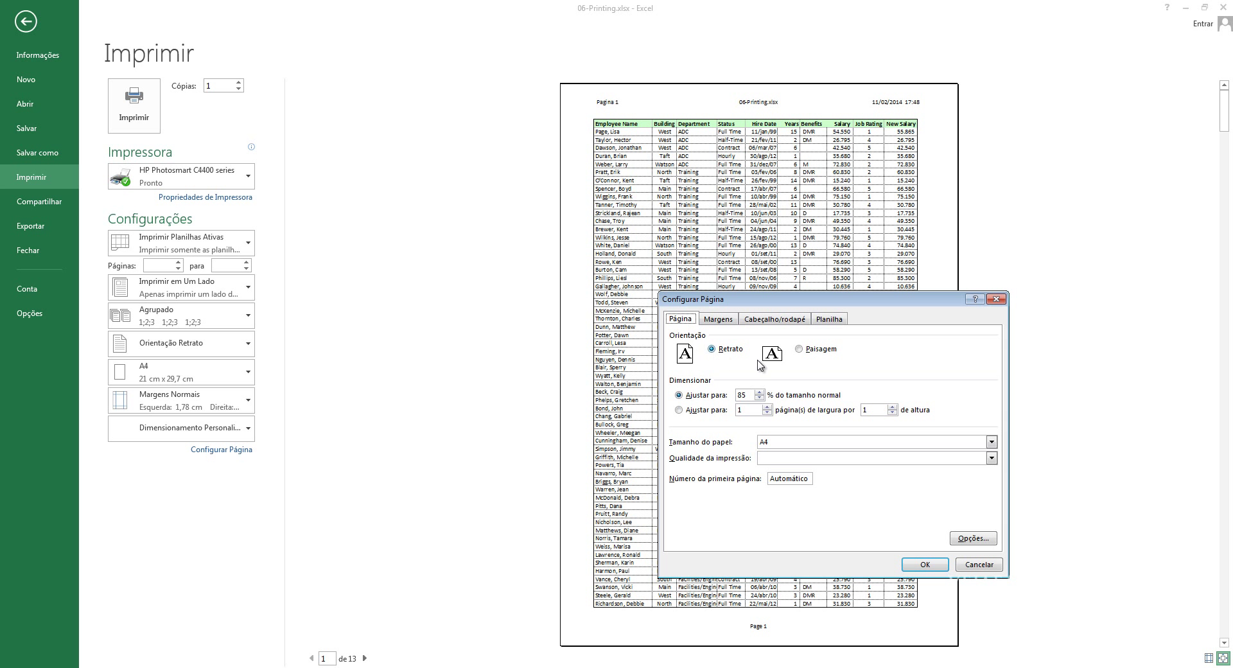
left_click(788, 320)
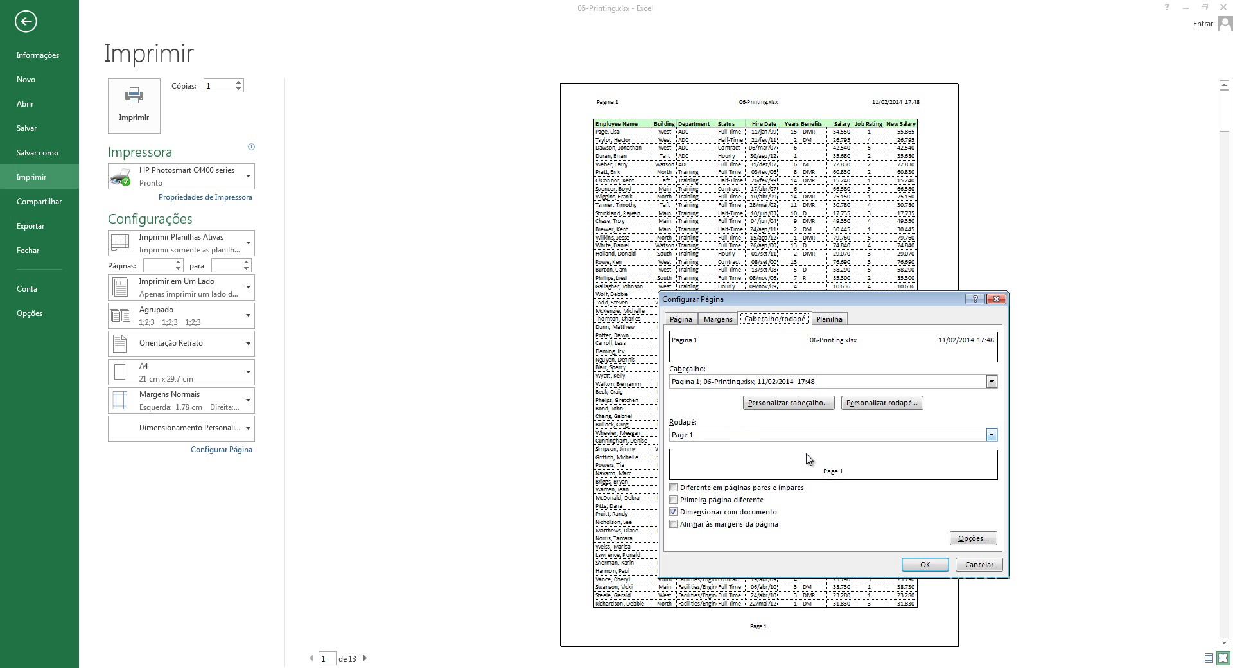
Step: Apply the 'Preparado por… Página 1' footer preset and review the custom header unchanged
left_click(946, 436)
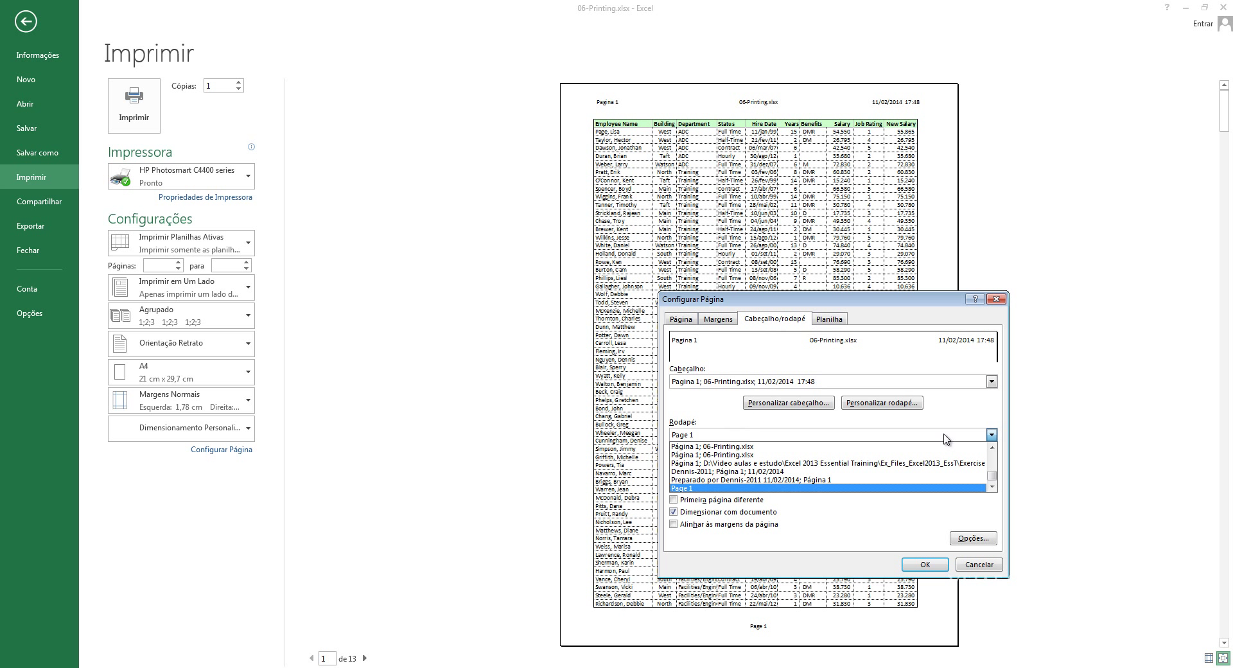
left_click(875, 480)
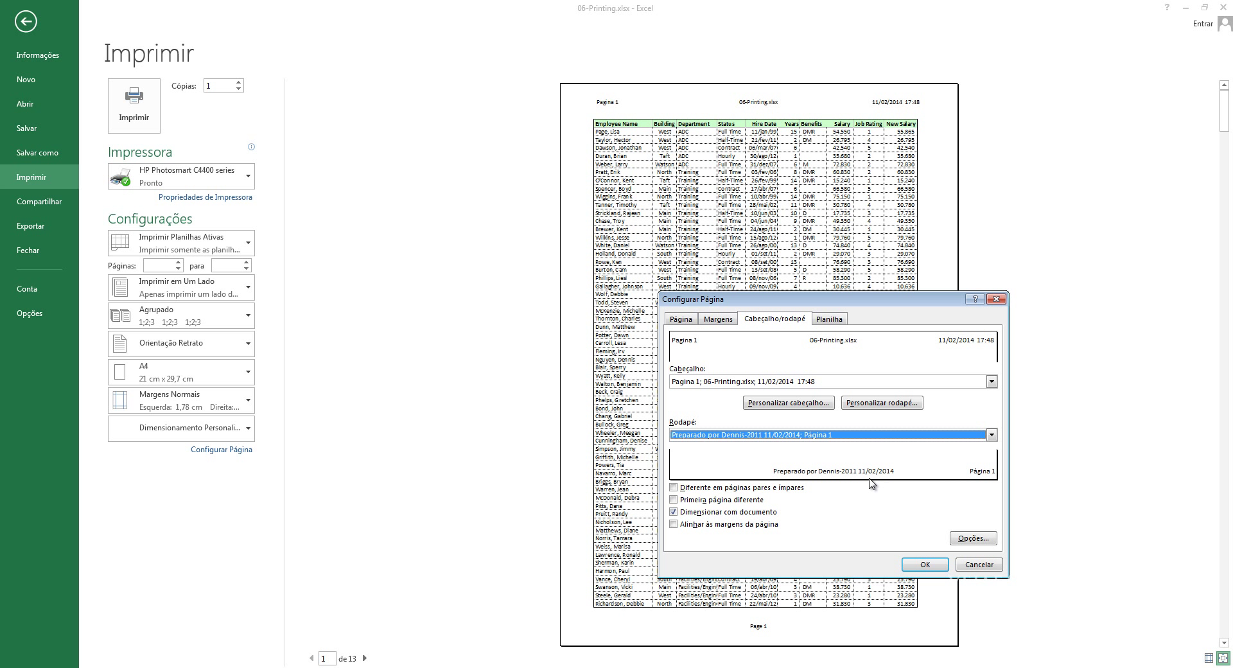
left_click(795, 404)
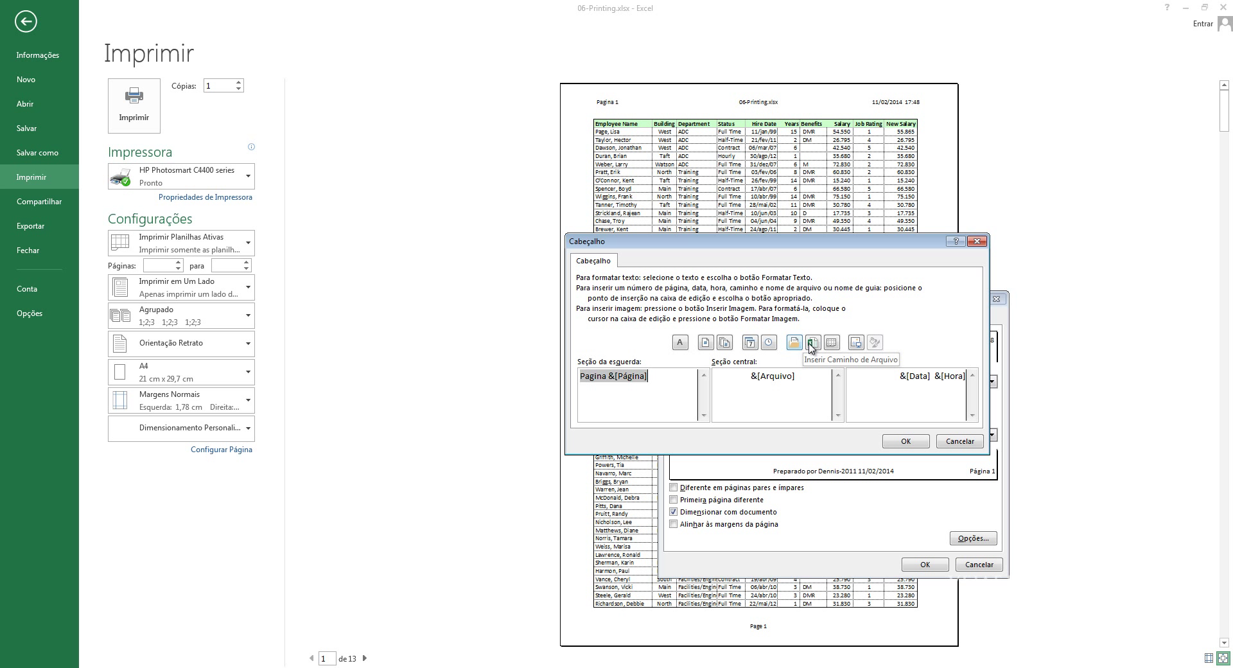
left_click(977, 242)
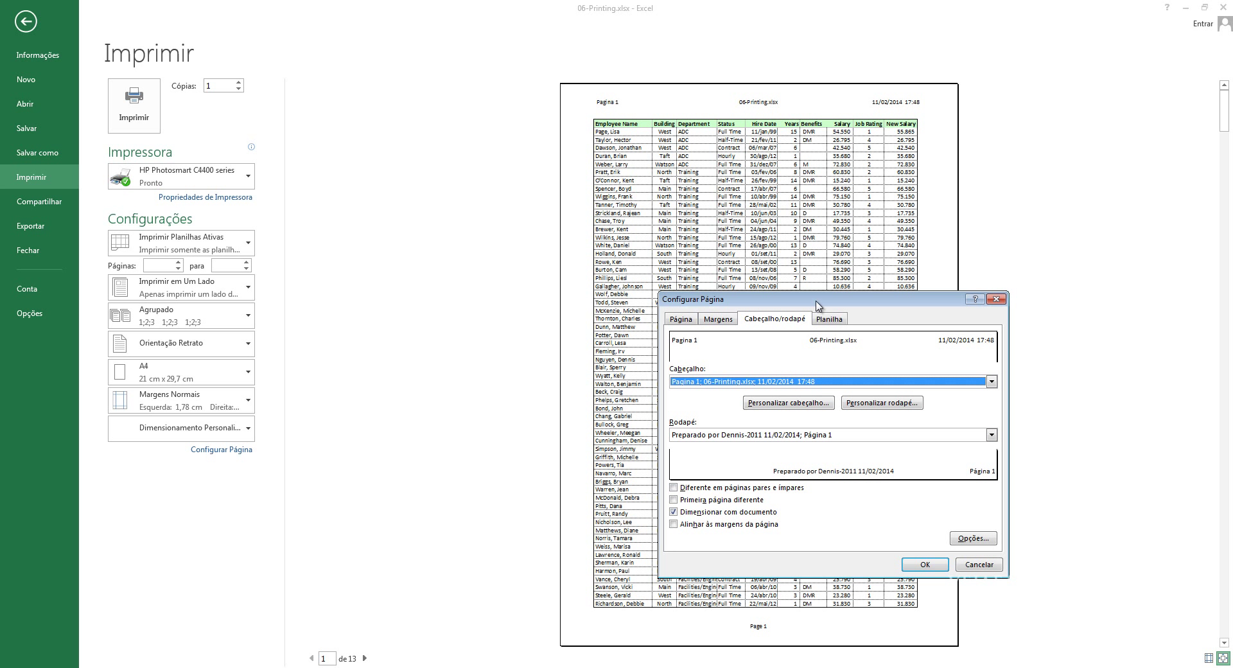
Step: Enable printing of row and column headings (Títulos de linha e coluna) and apply
left_click(829, 319)
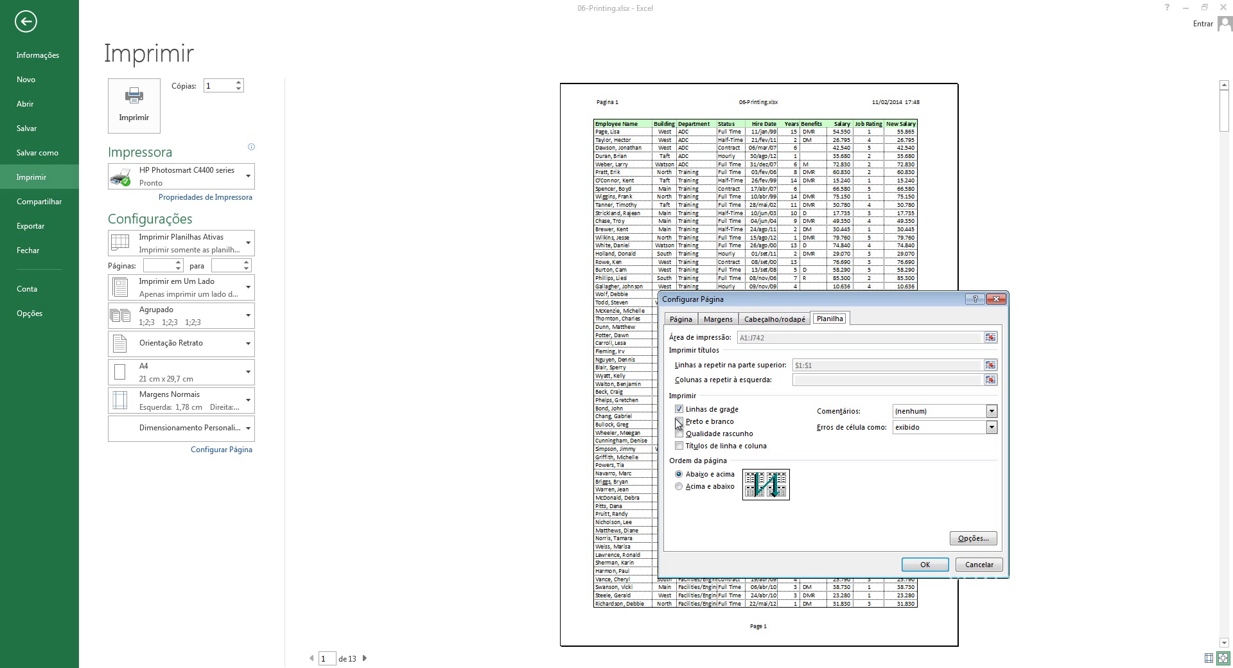
left_click(714, 448)
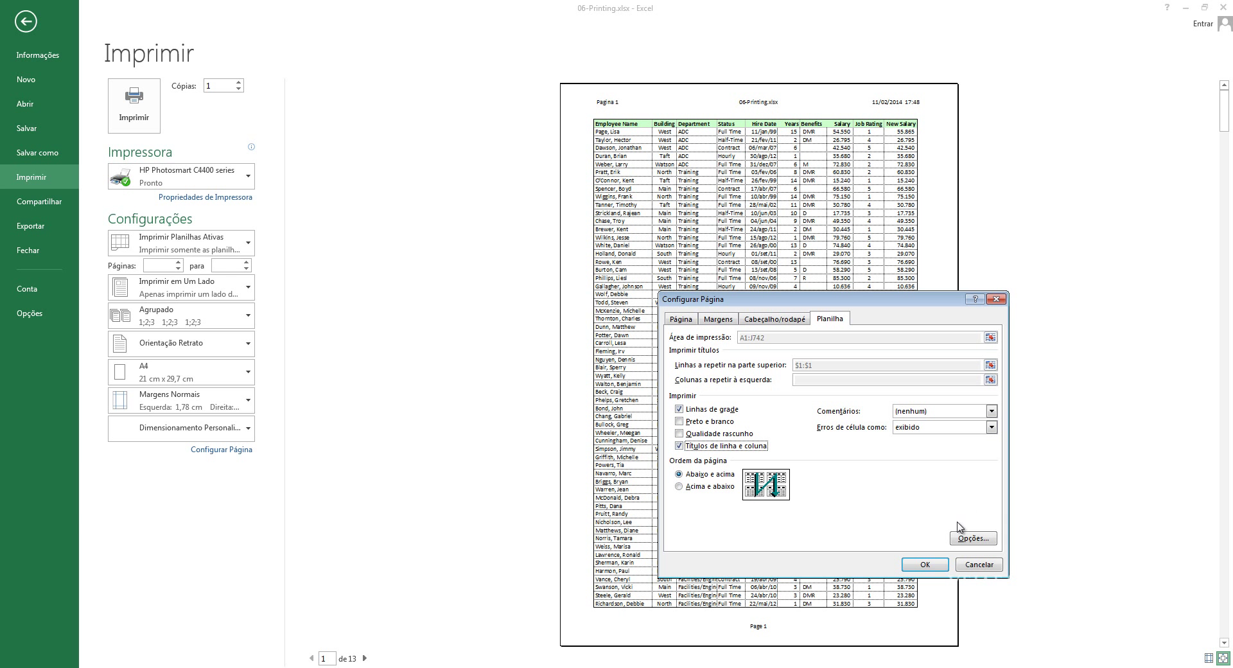
left_click(928, 564)
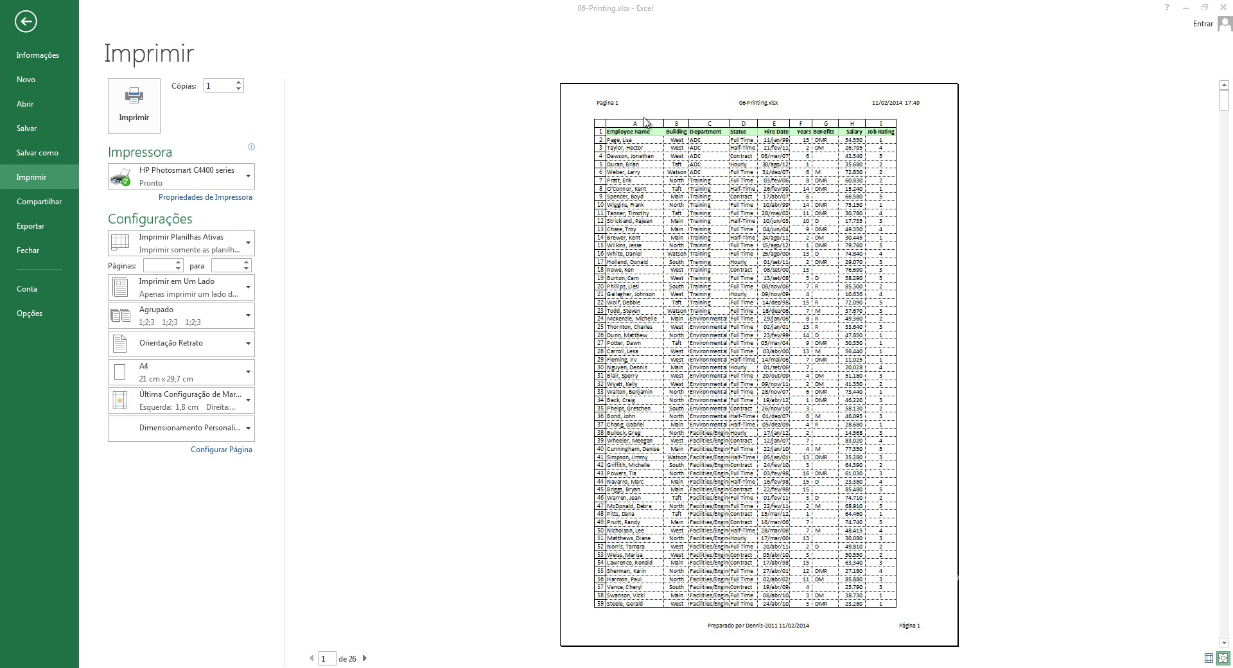
Step: Lower the right margin so New Salary fits on page 1, cutting the printout to 13 pages
left_click(238, 452)
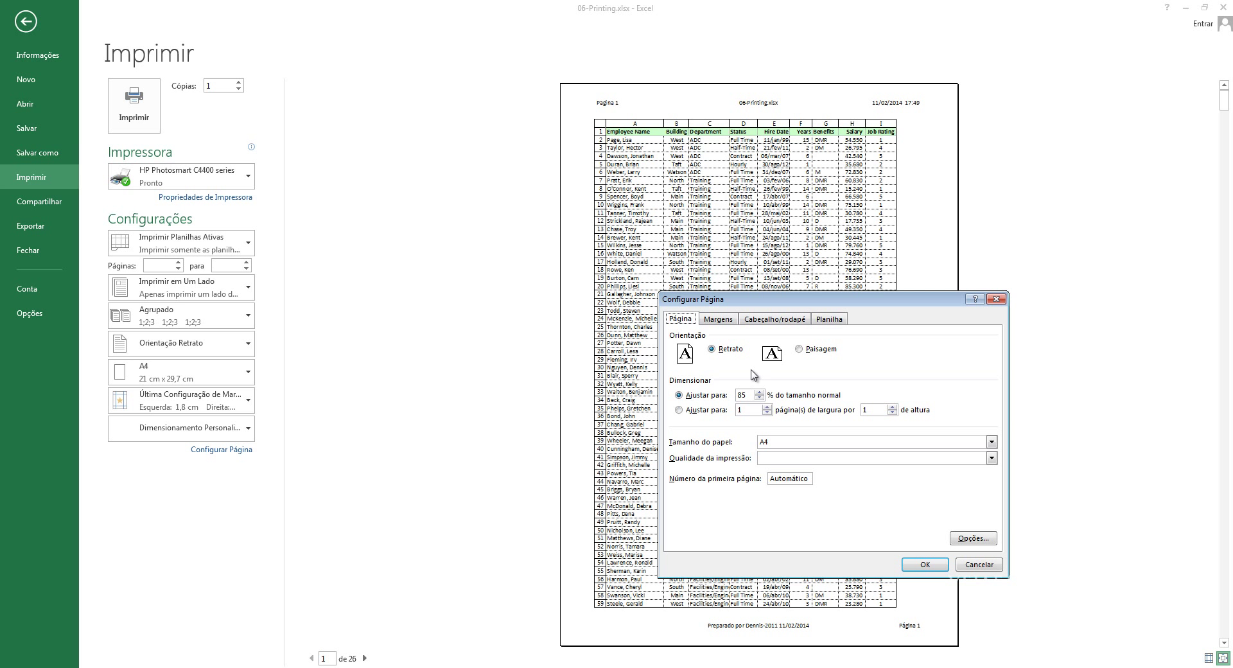
left_click(709, 322)
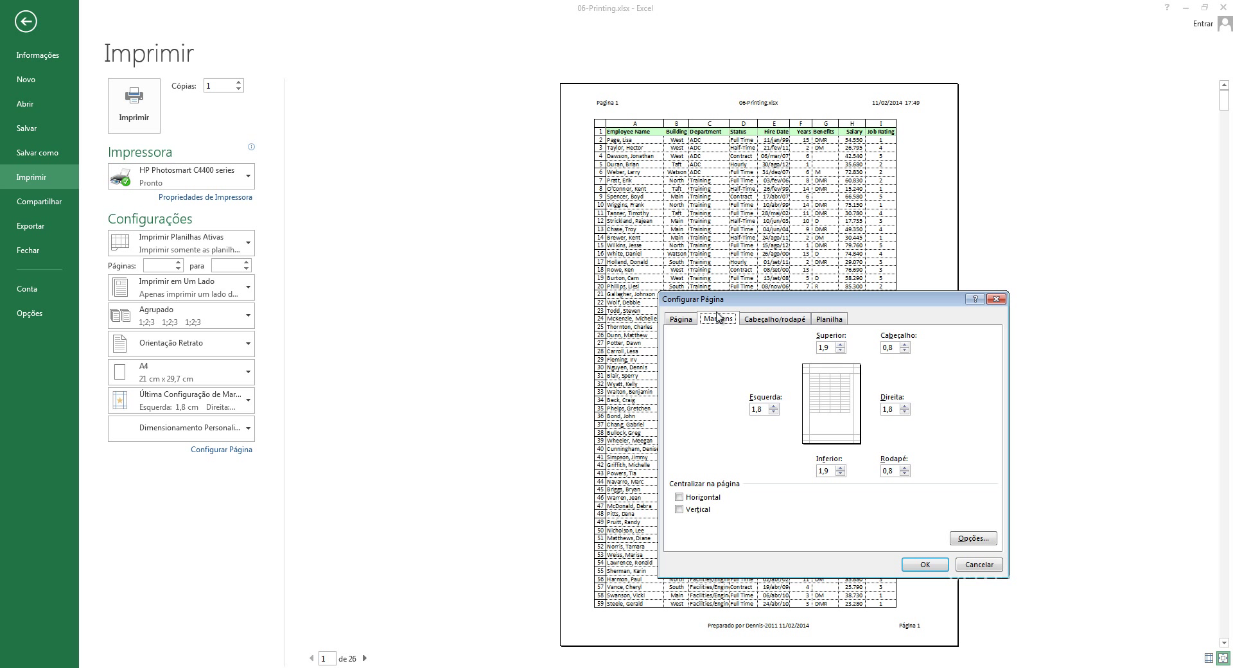
mouse_move(735, 301)
left_mouse_down()
mouse_move(862, 303)
mouse_move(915, 336)
left_mouse_up()
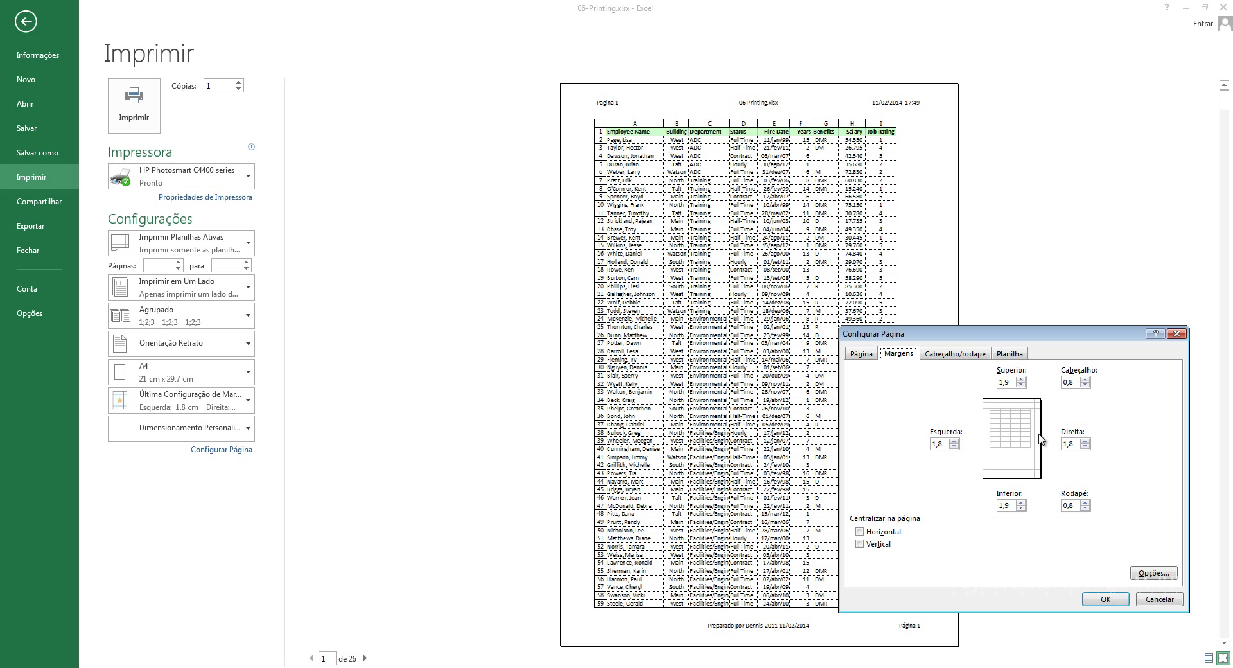
left_click(1085, 447)
left_click(1123, 600)
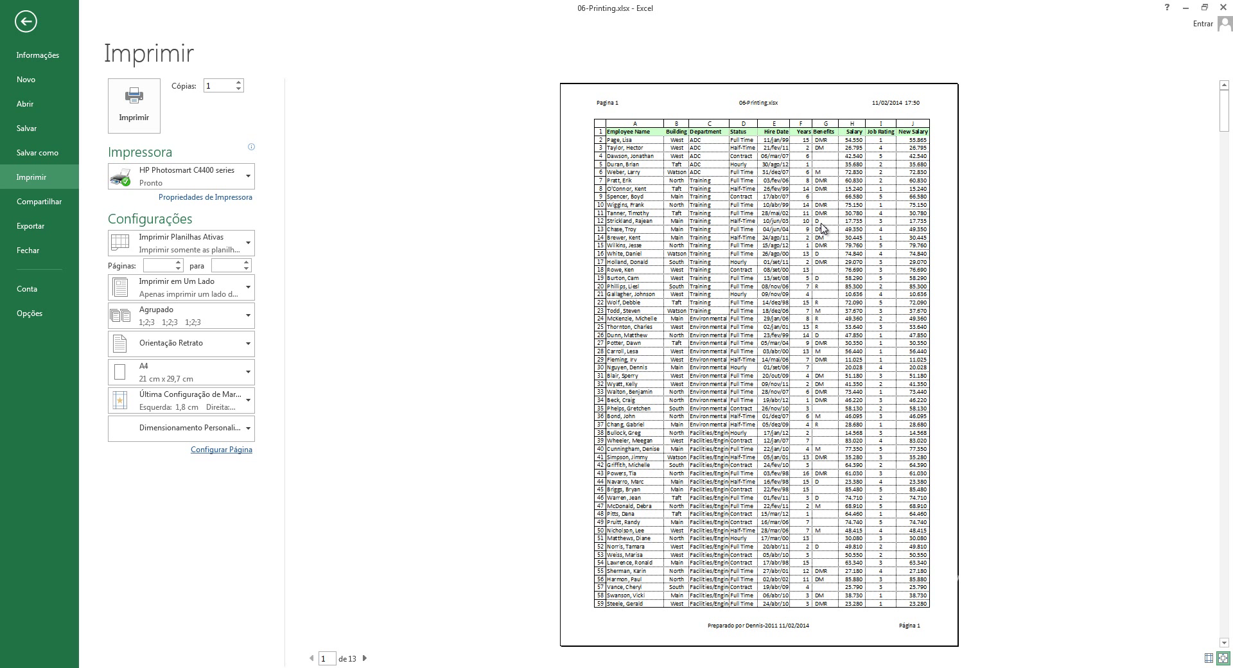
Step: Set the left print margin to 0 and apply it
left_click(232, 451)
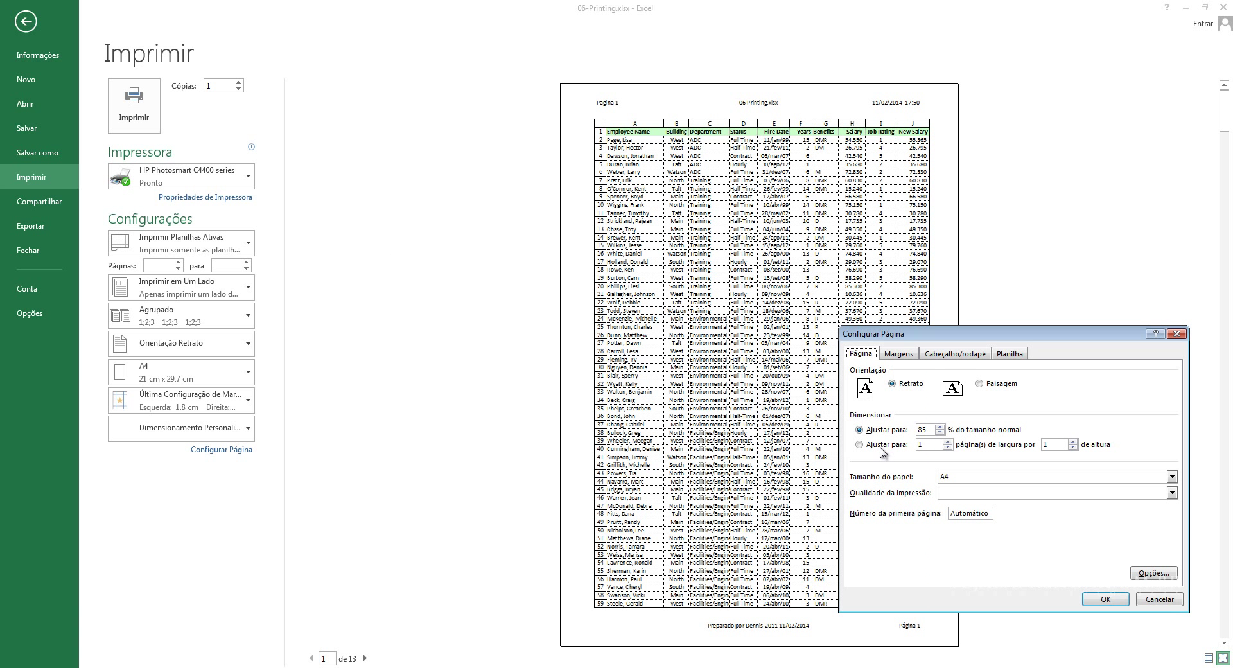
left_click(909, 354)
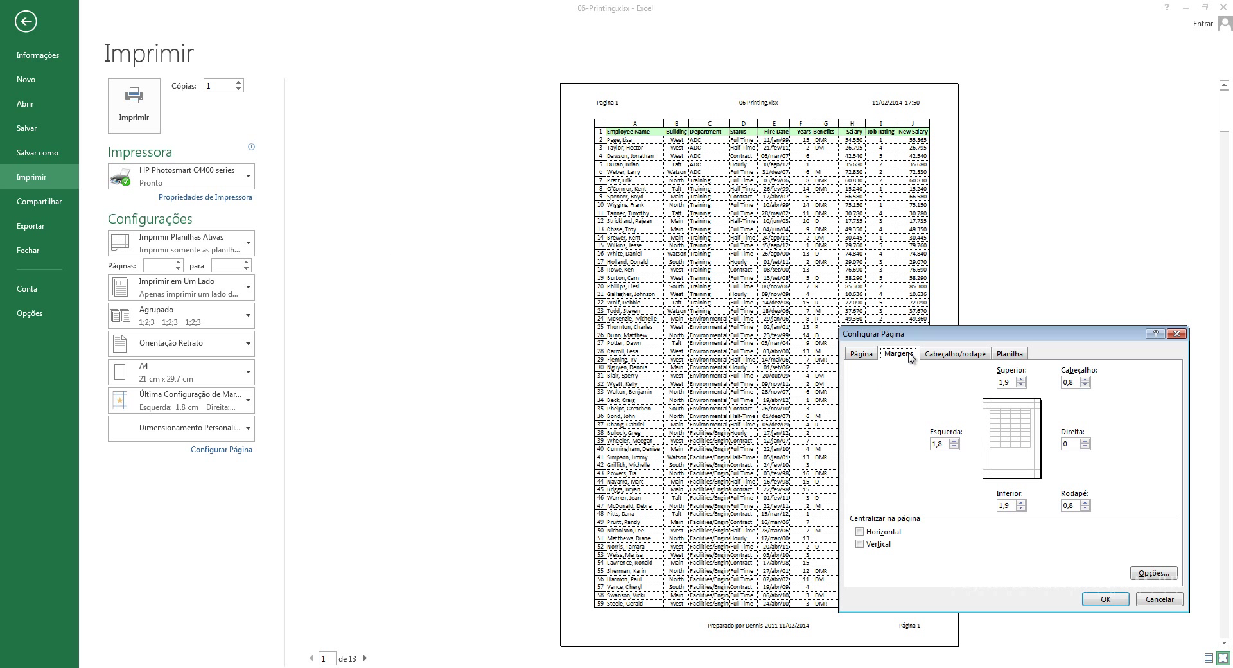
left_click(954, 447)
left_click(1106, 599)
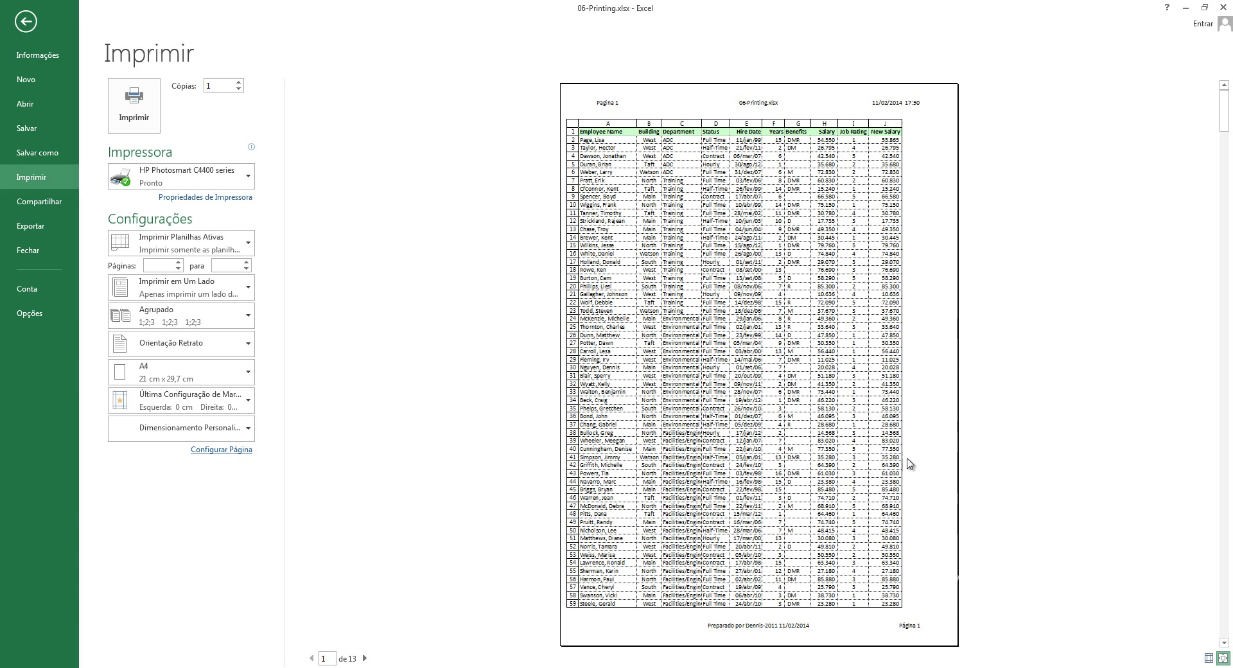
Step: Restore the left and right margins to 1,8 cm, returning the printout to 26 pages
left_click(219, 450)
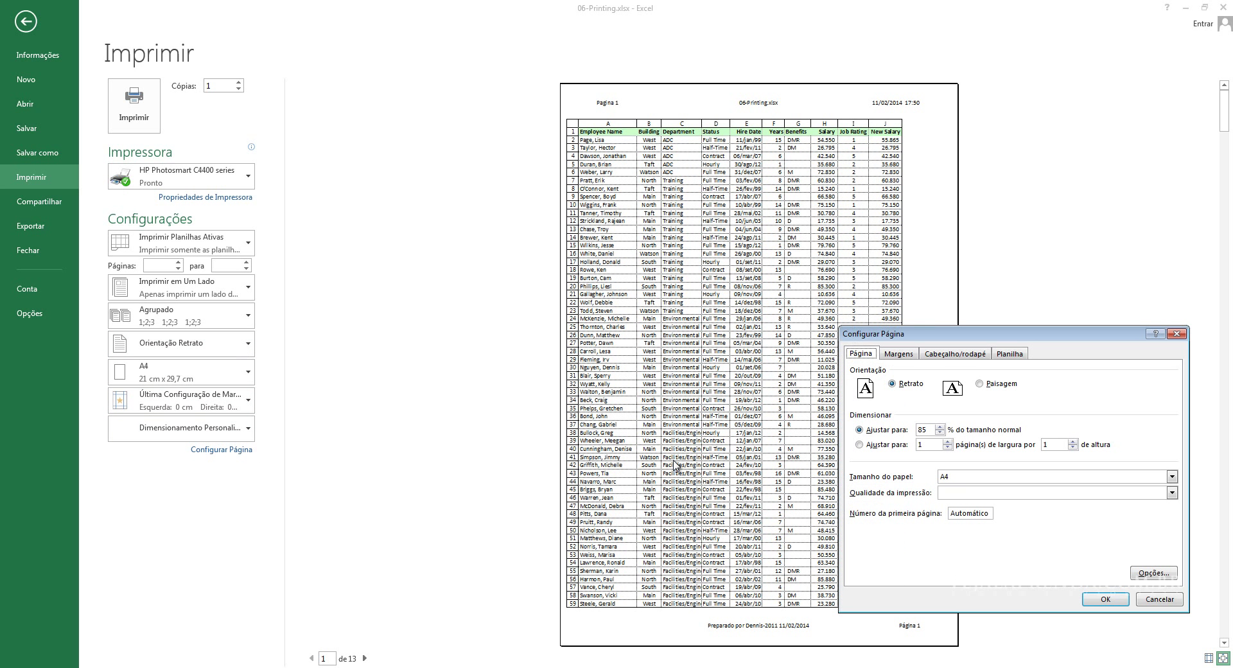
left_click(899, 354)
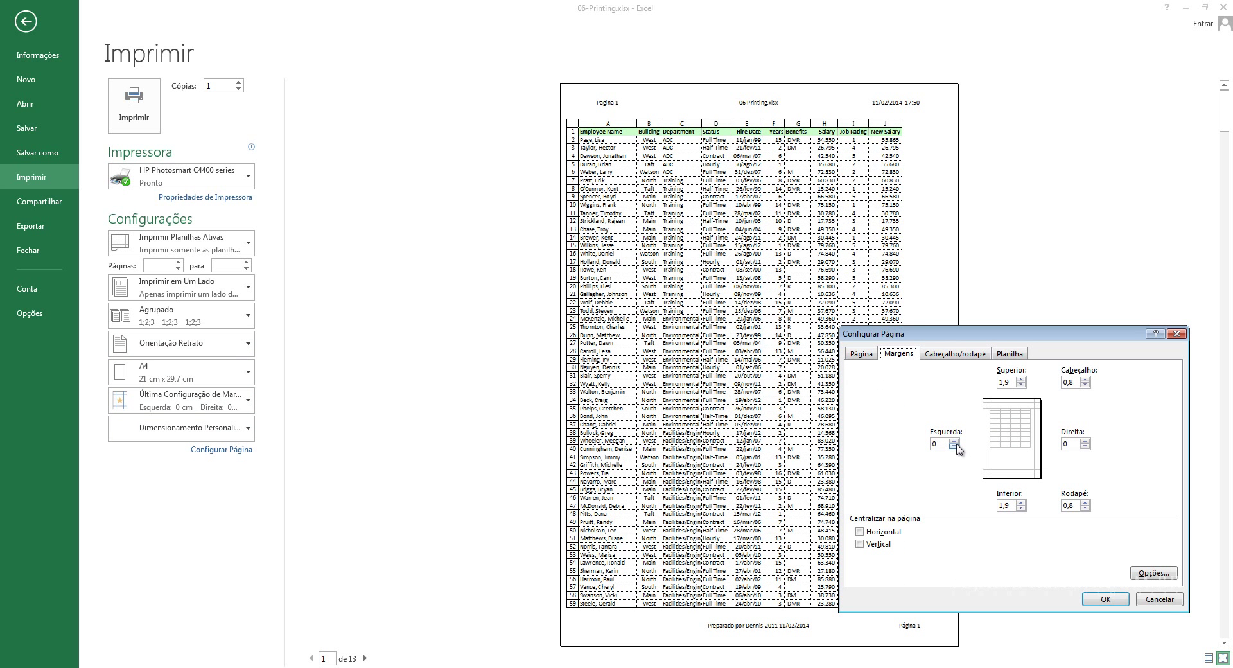
left_click(1153, 573)
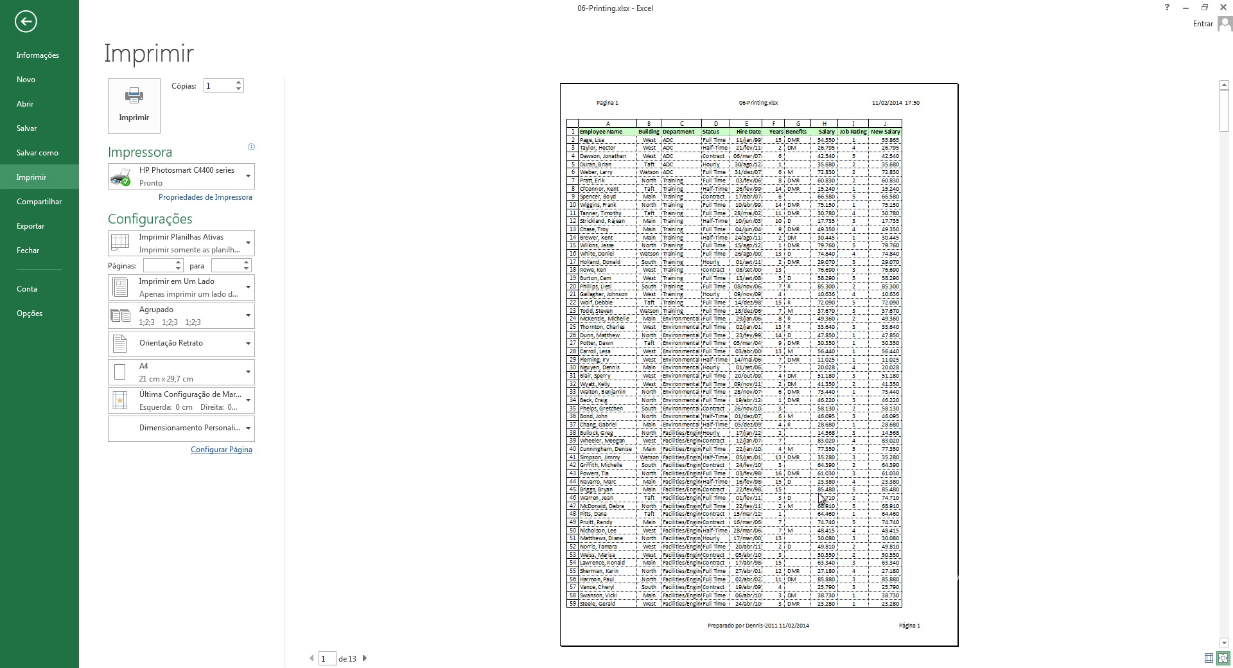
left_click(212, 450)
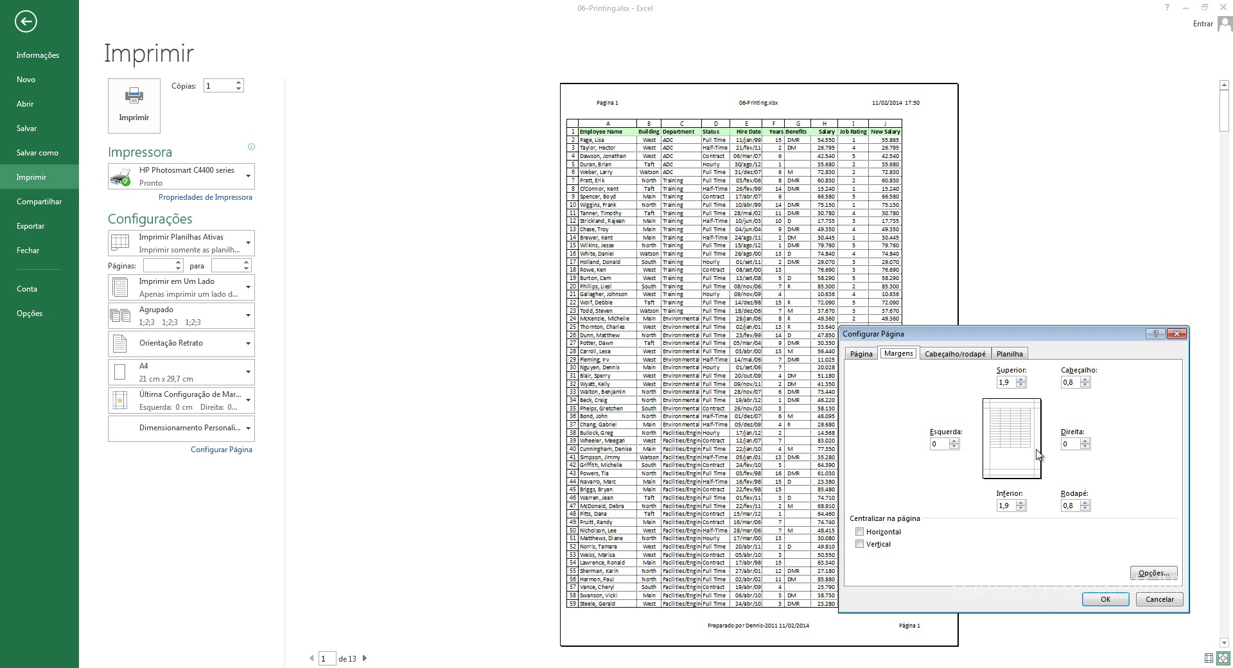
left_click(947, 443)
key("Tab")
left_click(1103, 598)
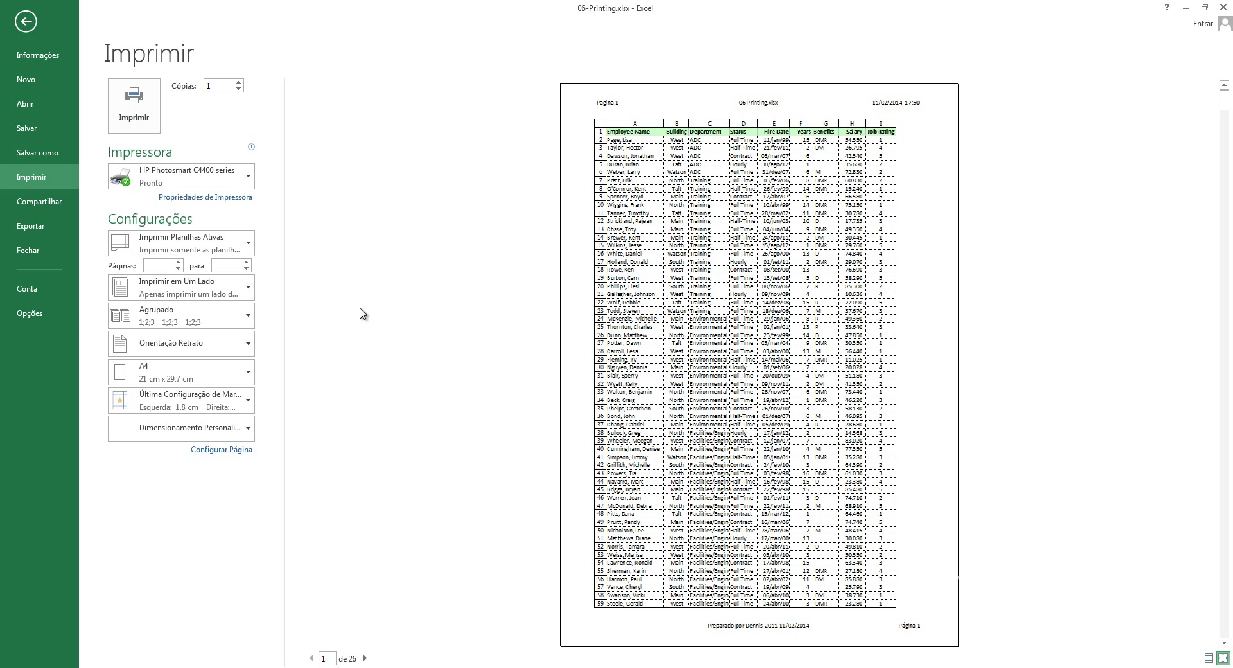
left_click(242, 451)
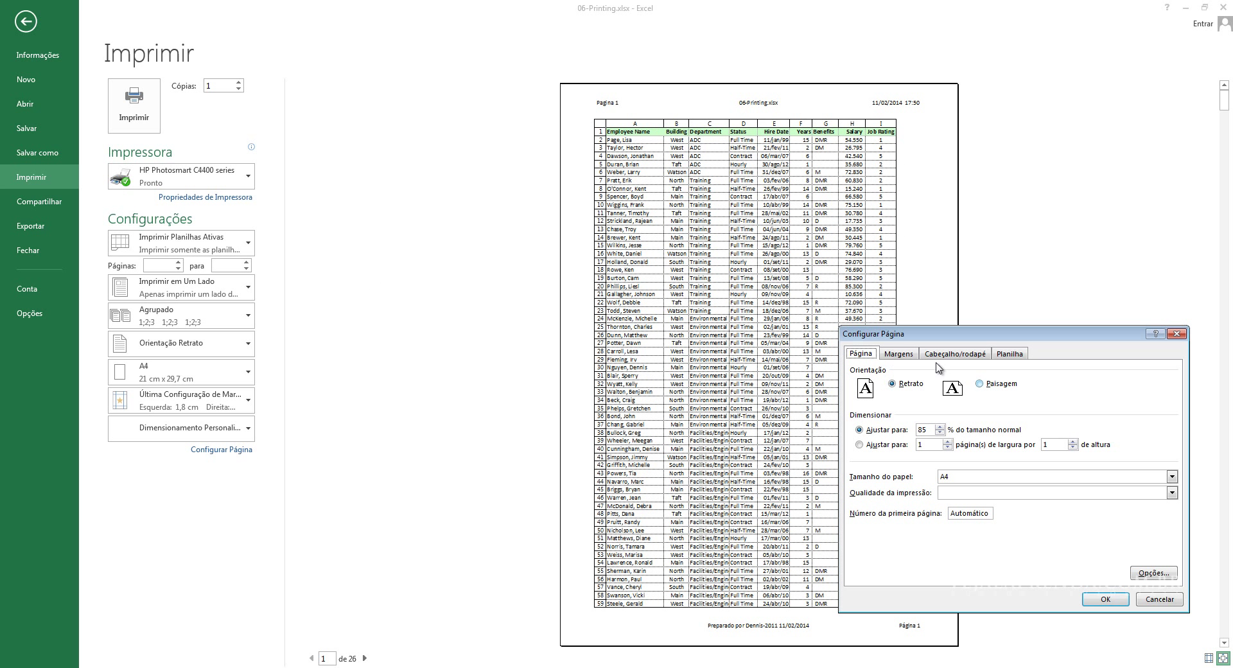
Step: Center the table horizontally on the printed page, leaving vertical centering off
left_click(906, 354)
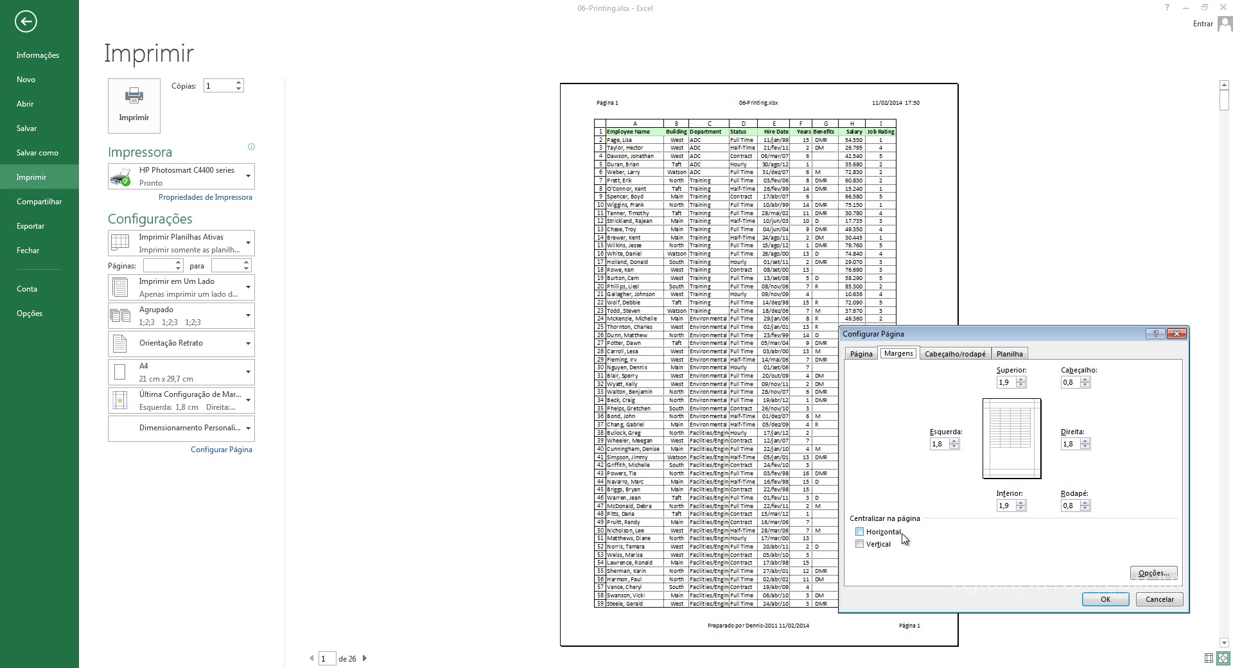
left_click(902, 539)
left_click(893, 533)
left_click(879, 544)
left_click(885, 545)
left_click(881, 533)
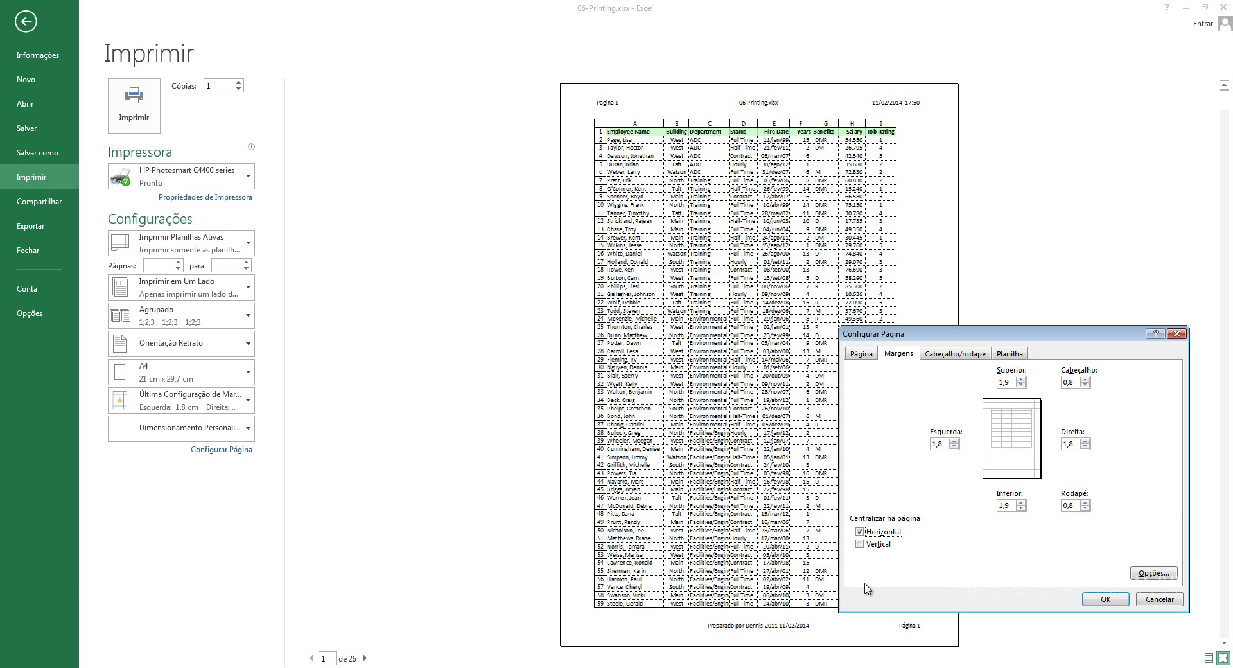
Step: Keep portrait orientation and raise the print scale to 95%, giving 30 pages
left_click(868, 359)
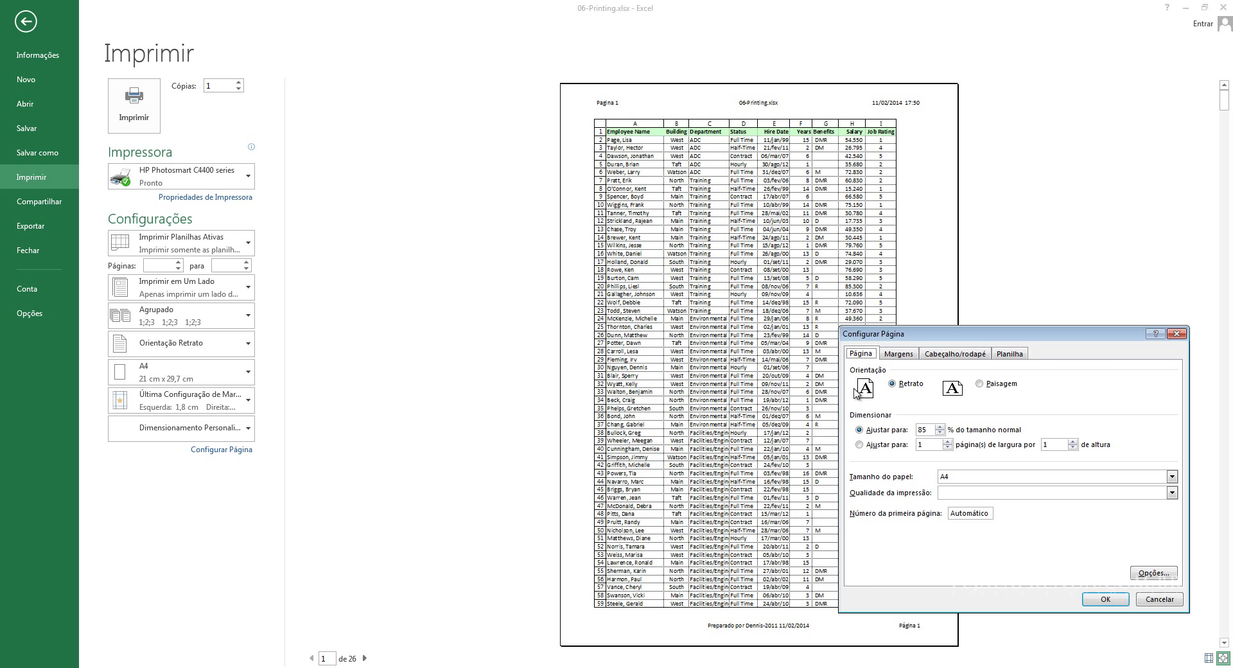
left_click(980, 384)
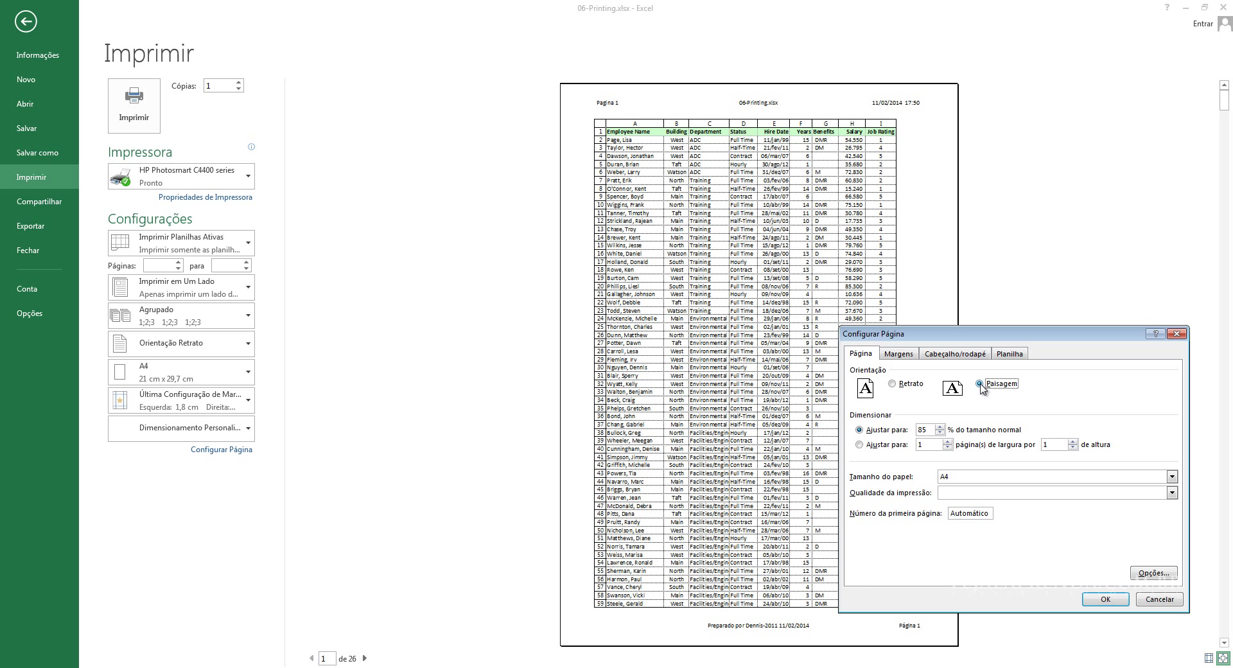
left_click(906, 387)
left_click(940, 427)
left_click(1104, 598)
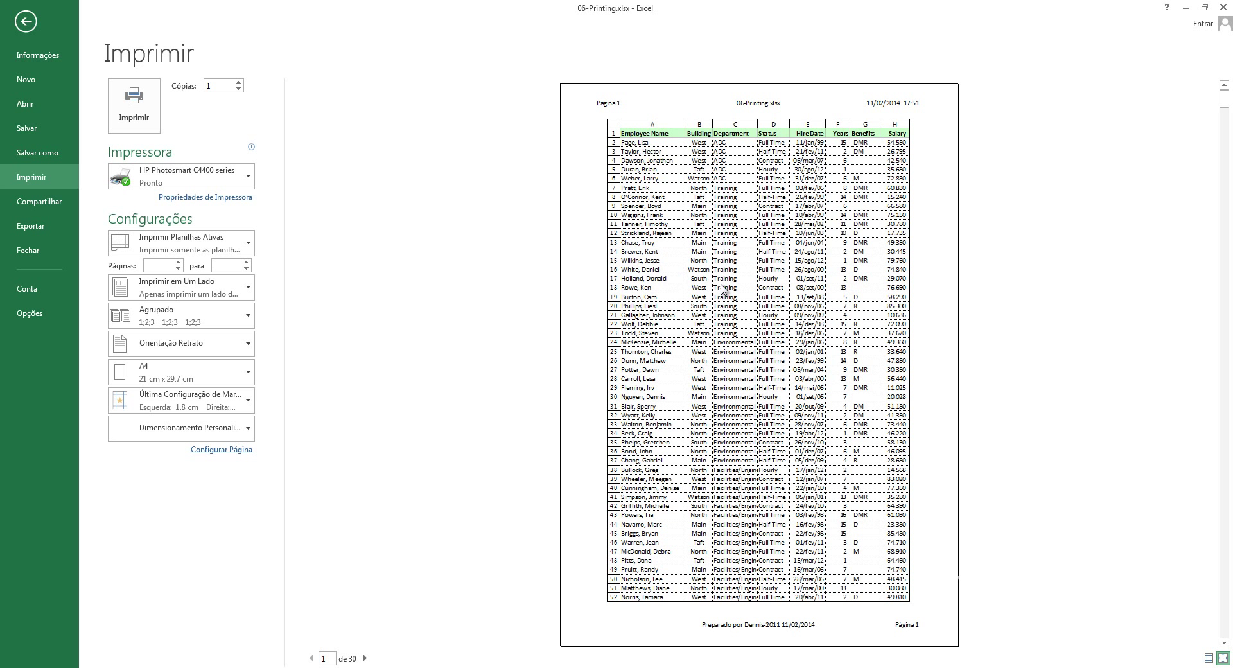
Step: Compare both page order options on the Planilha tab, ending on Abaixo e acima
left_click(233, 450)
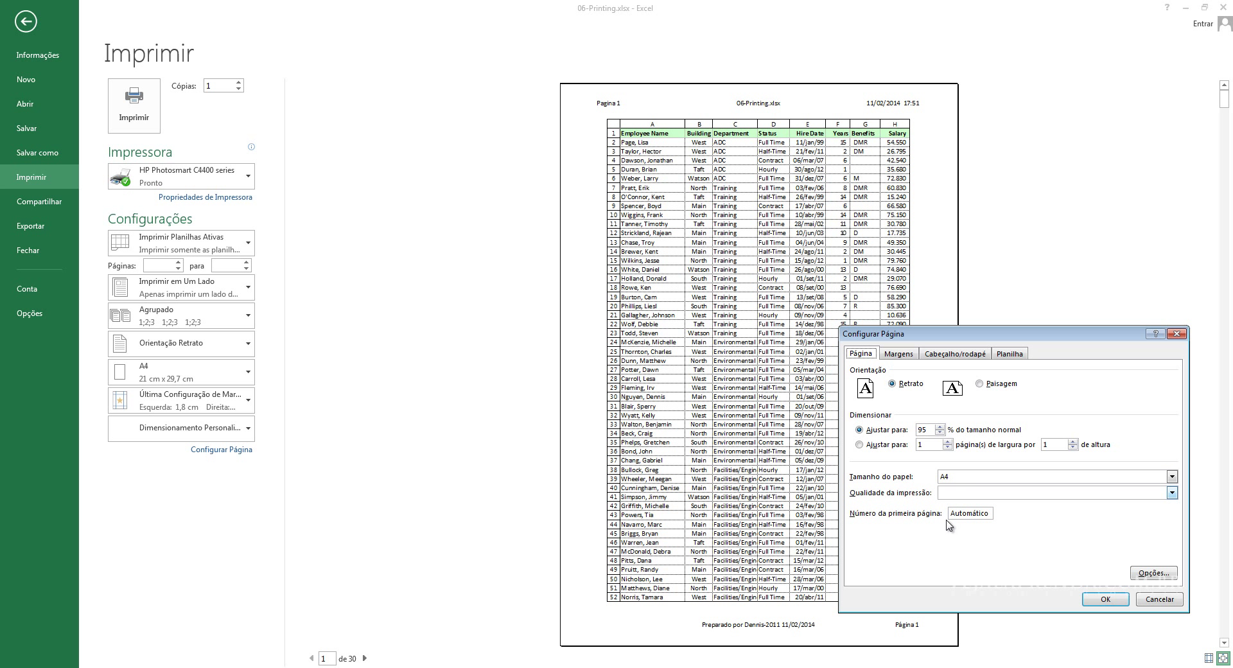
left_click(1012, 354)
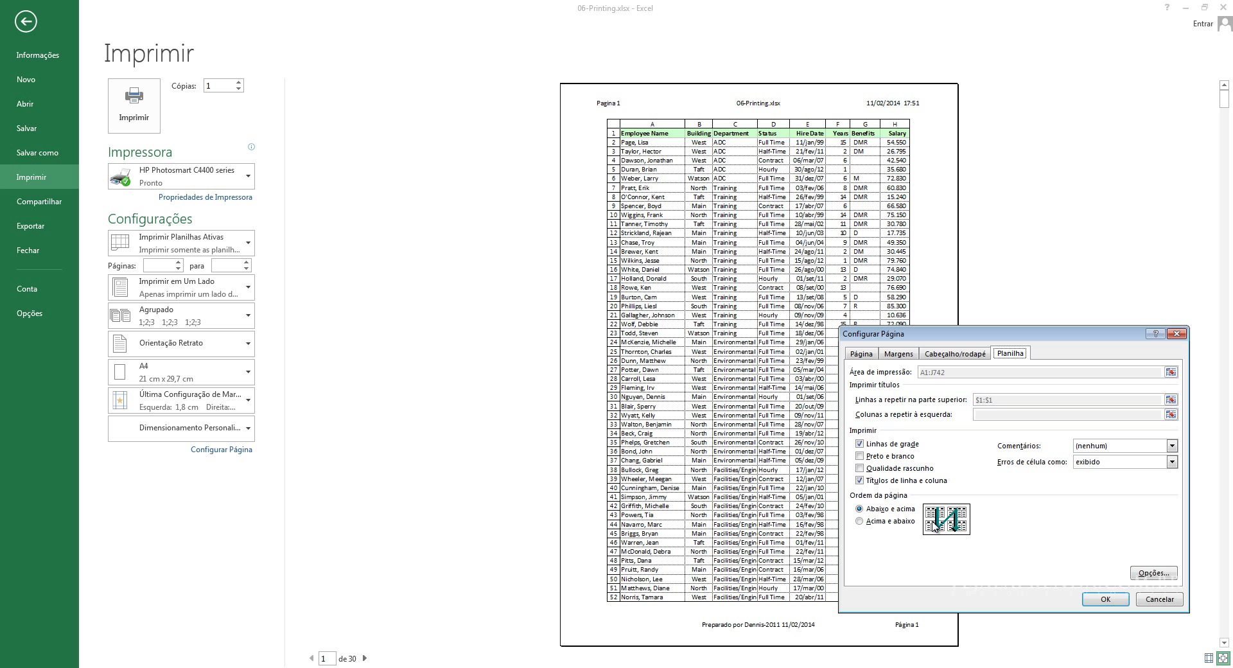
left_click(891, 524)
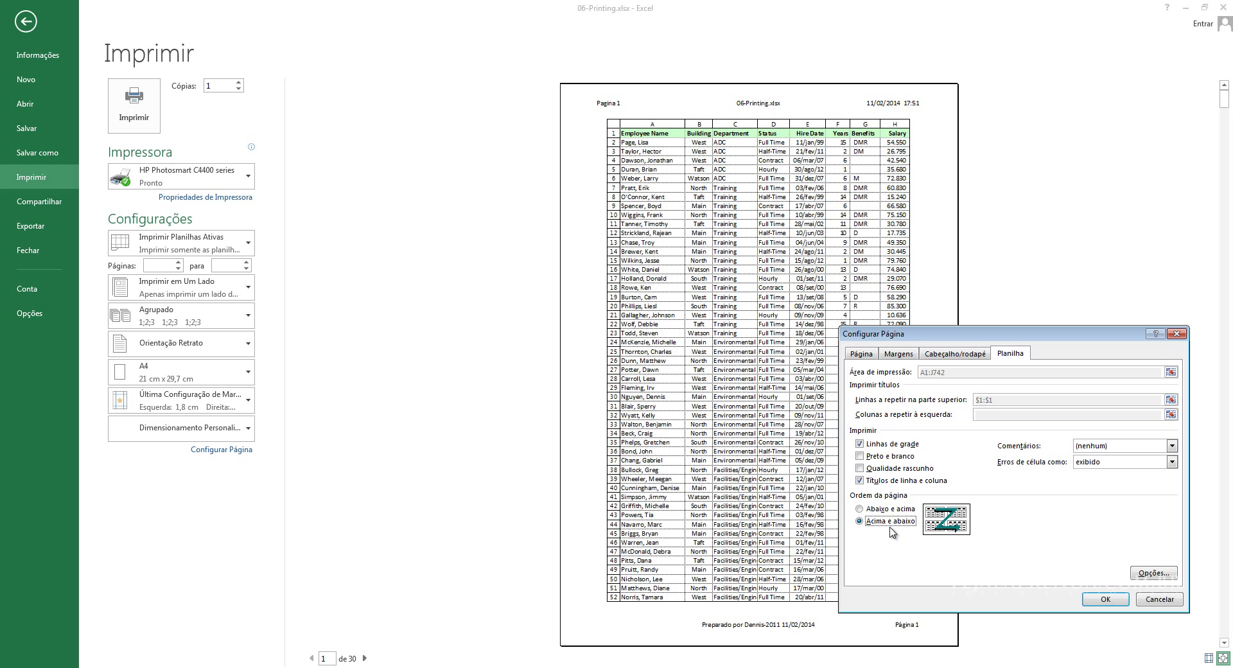
left_click(890, 509)
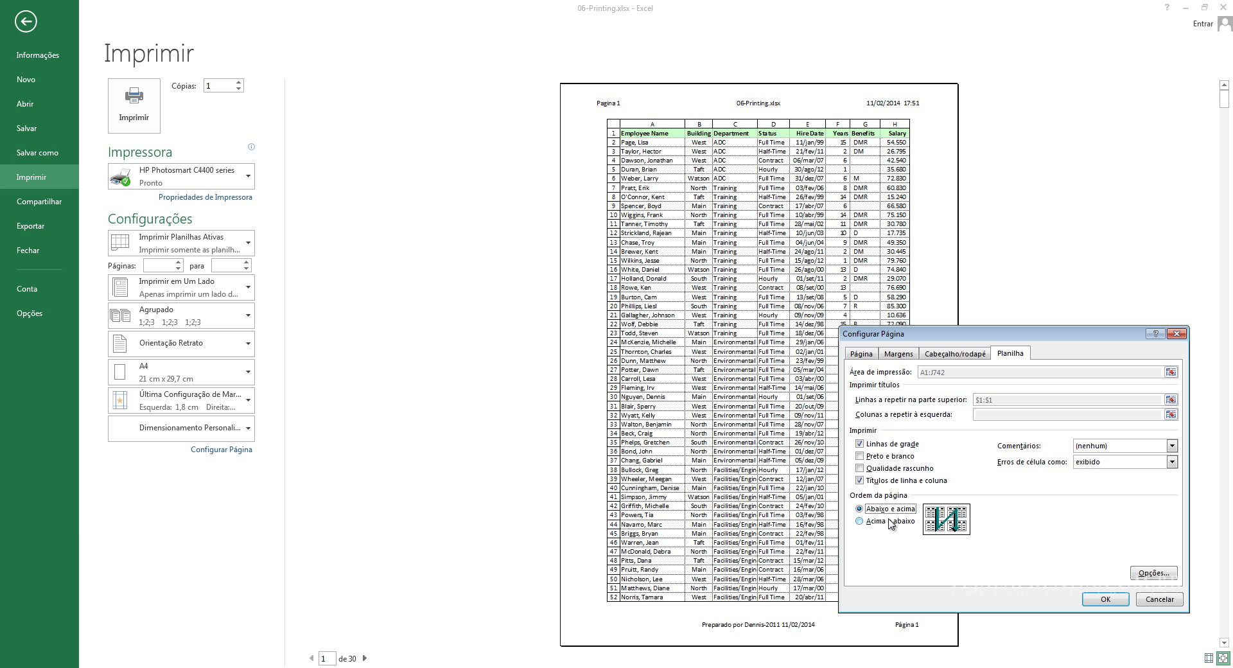
left_click(891, 522)
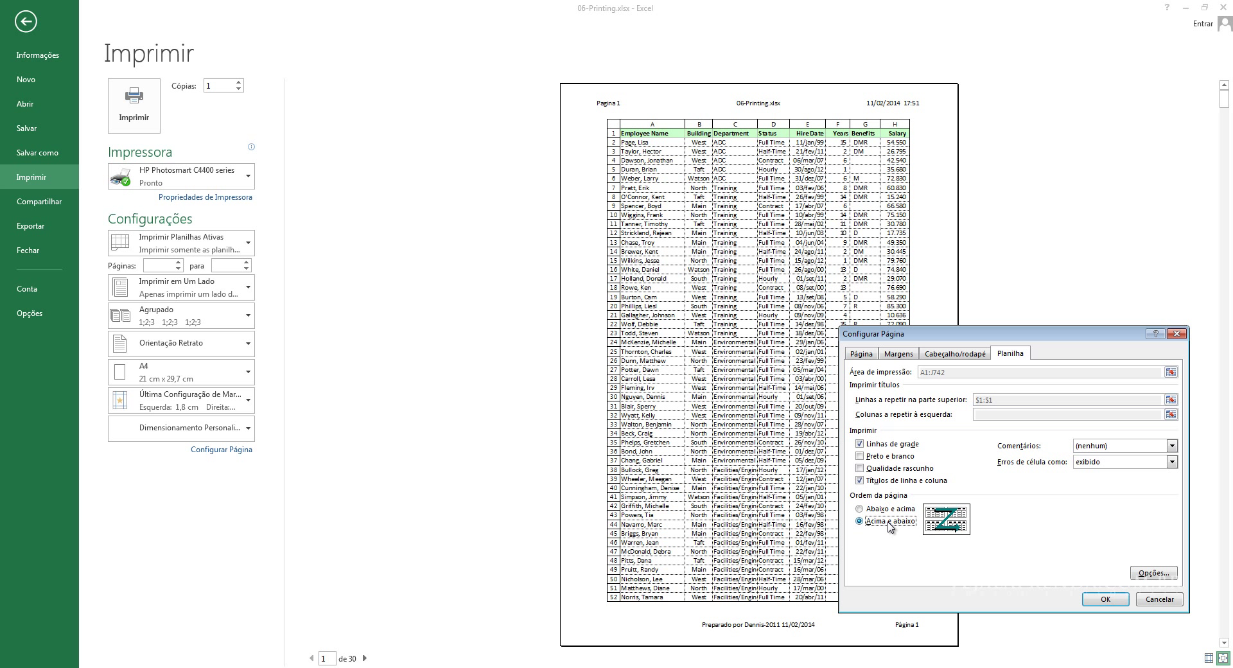
left_click(868, 509)
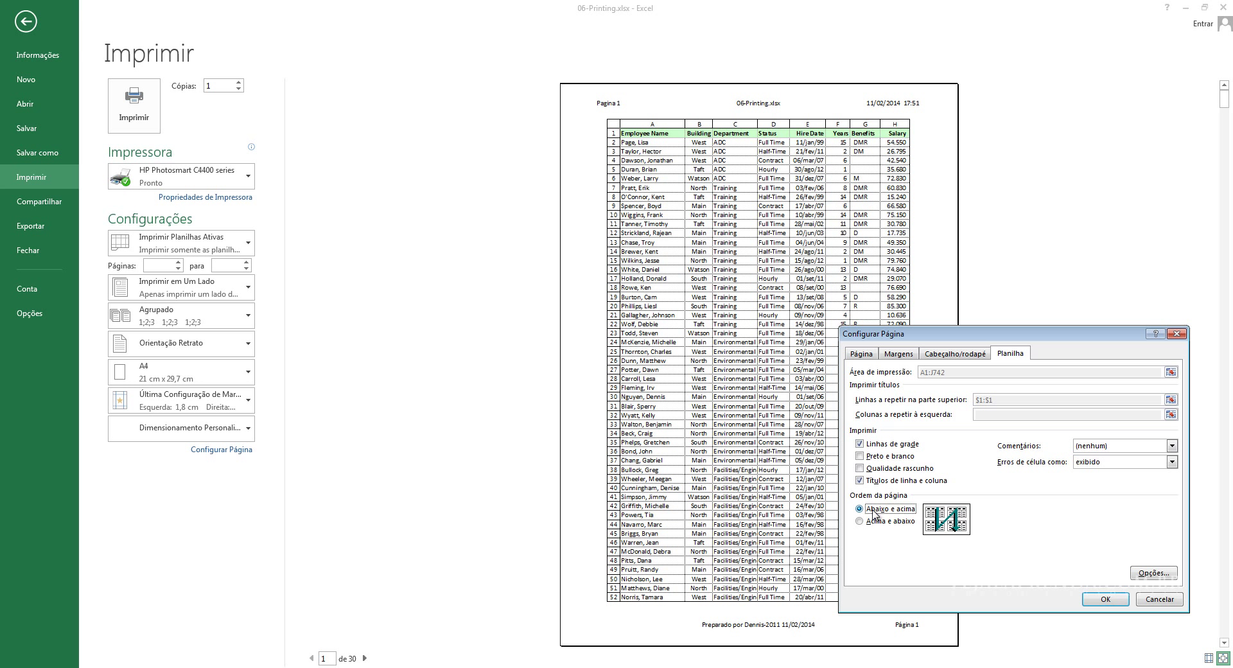
Step: Turn off row and column headings, keeping comments unprinted and cell errors printed as displayed
left_click(899, 481)
left_click(898, 472)
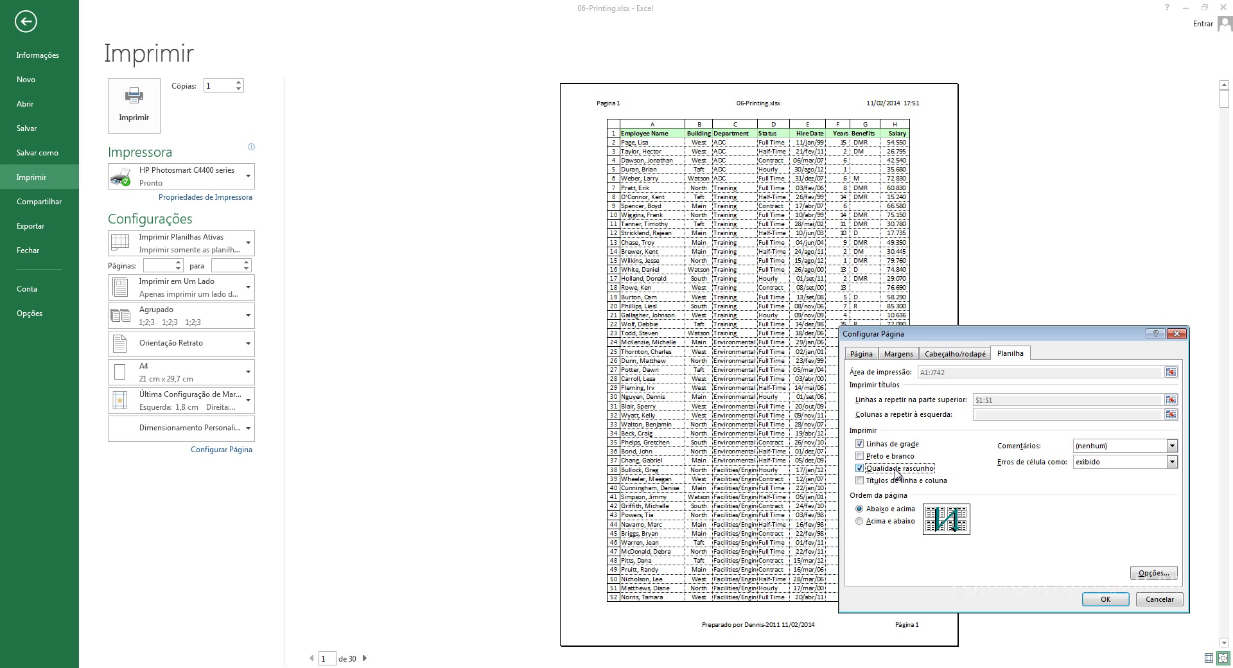
left_click(1116, 448)
left_click(1073, 447)
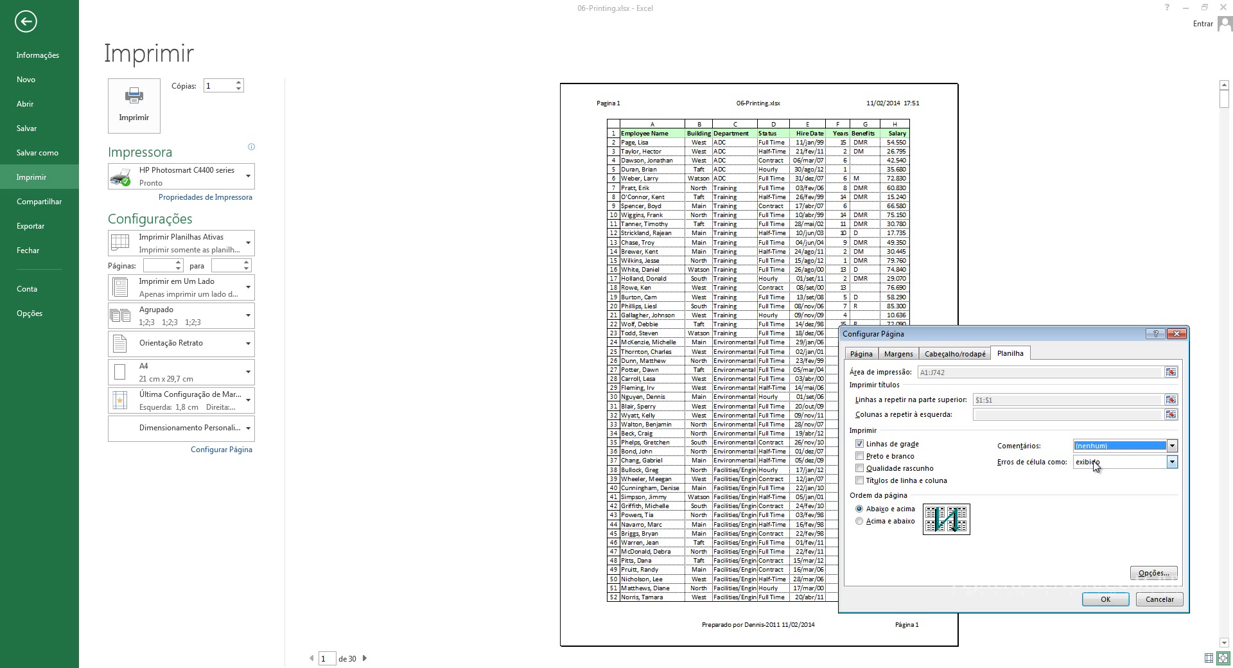
left_click(1093, 462)
left_click(1071, 471)
left_click(953, 355)
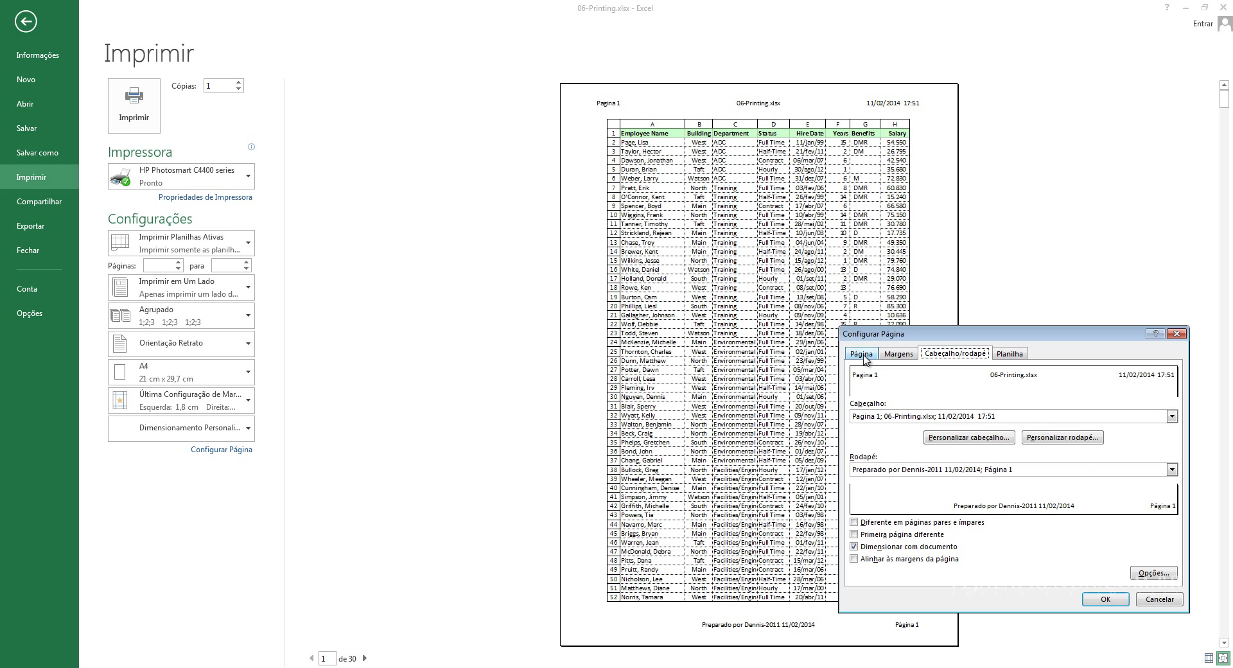
left_click(865, 355)
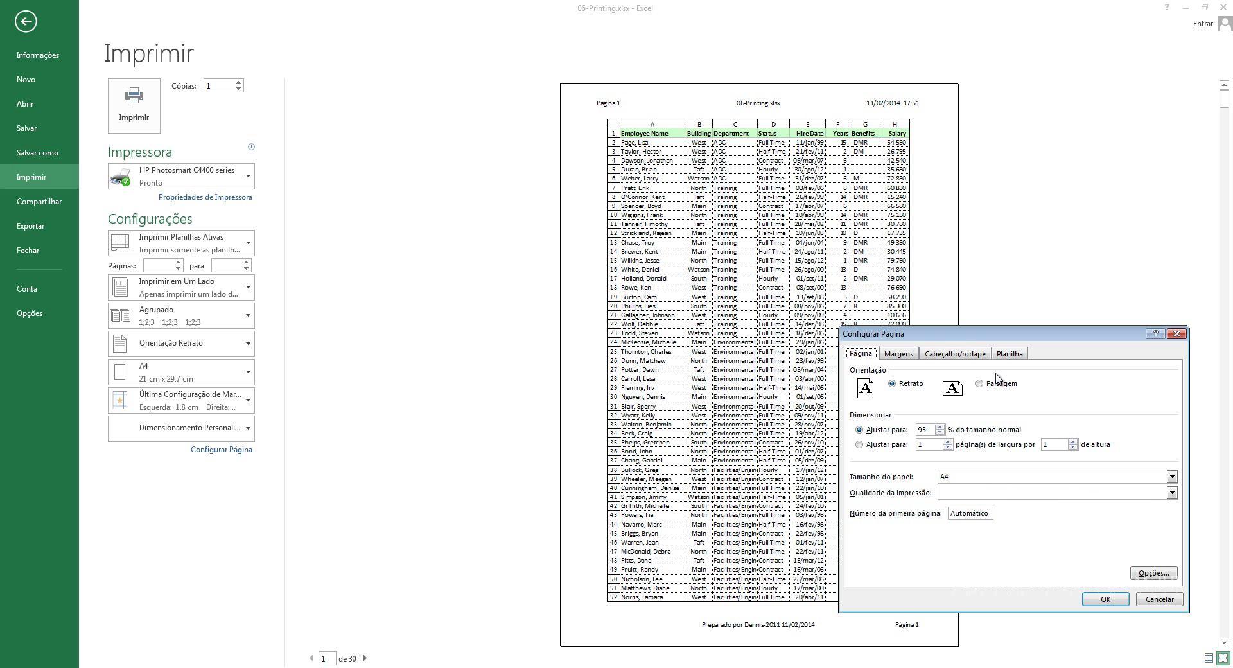